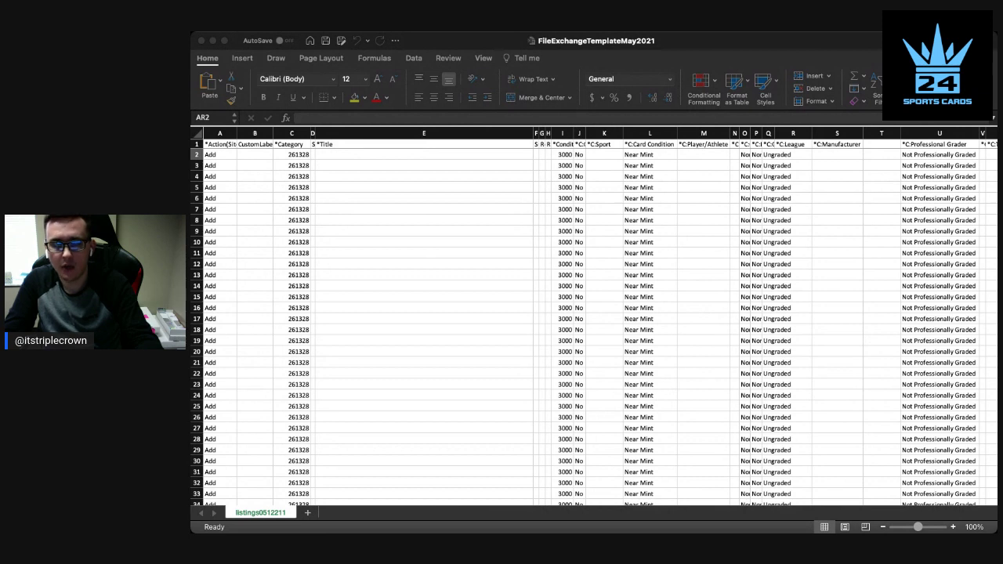
Examine the prefilled Action, CustomLabel and Category columns down the rows of the listing template.
{"action": "left_click", "coordinate": [223, 155]}
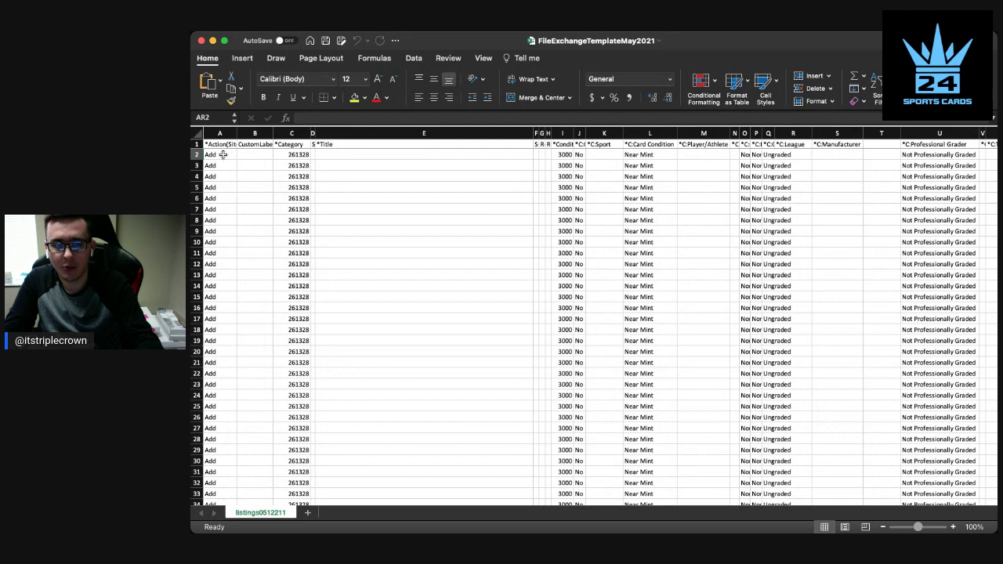
{"action": "left_click", "coordinate": [224, 155]}
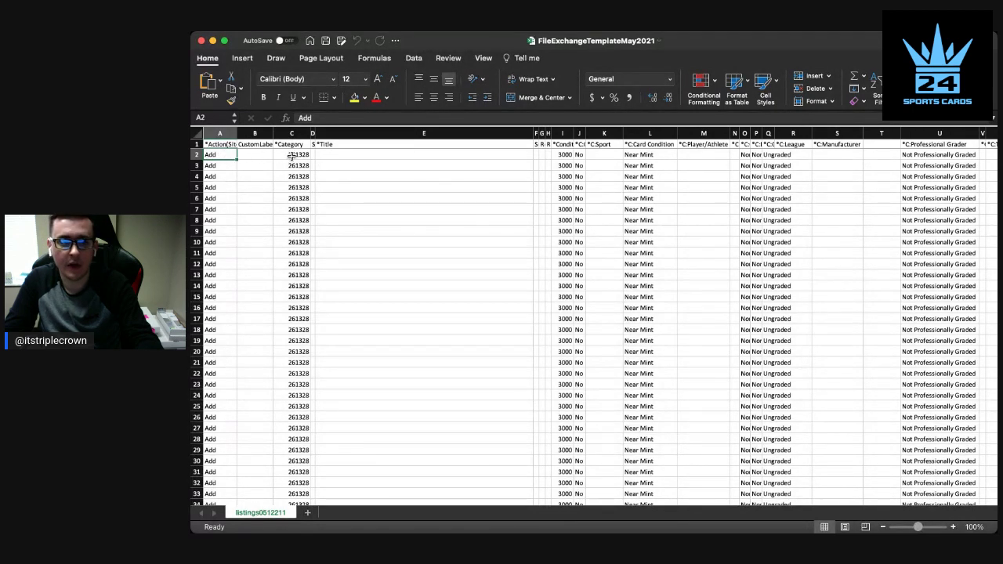
{"action": "left_click", "coordinate": [256, 156]}
{"action": "left_click", "coordinate": [257, 146]}
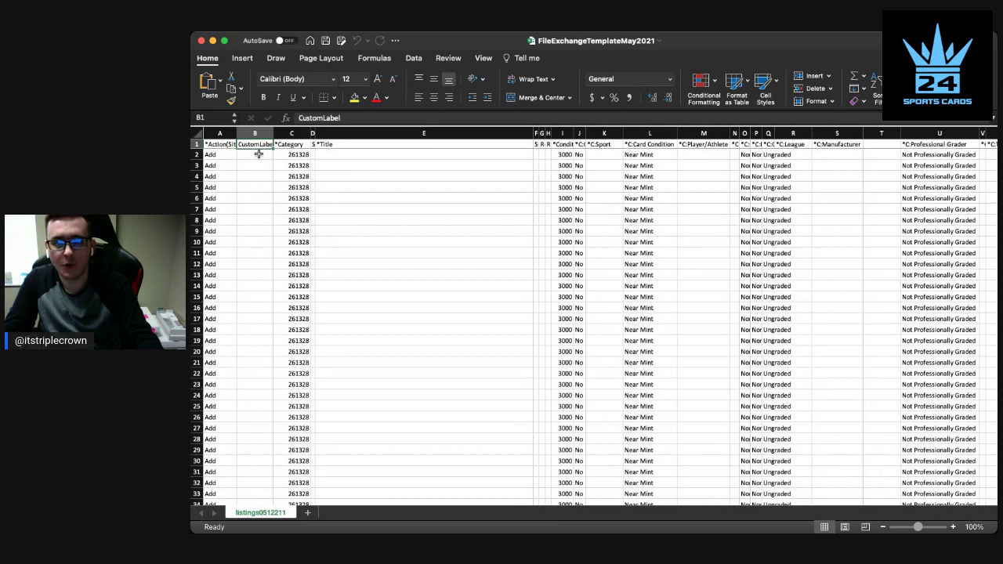
{"action": "left_click", "coordinate": [289, 156]}
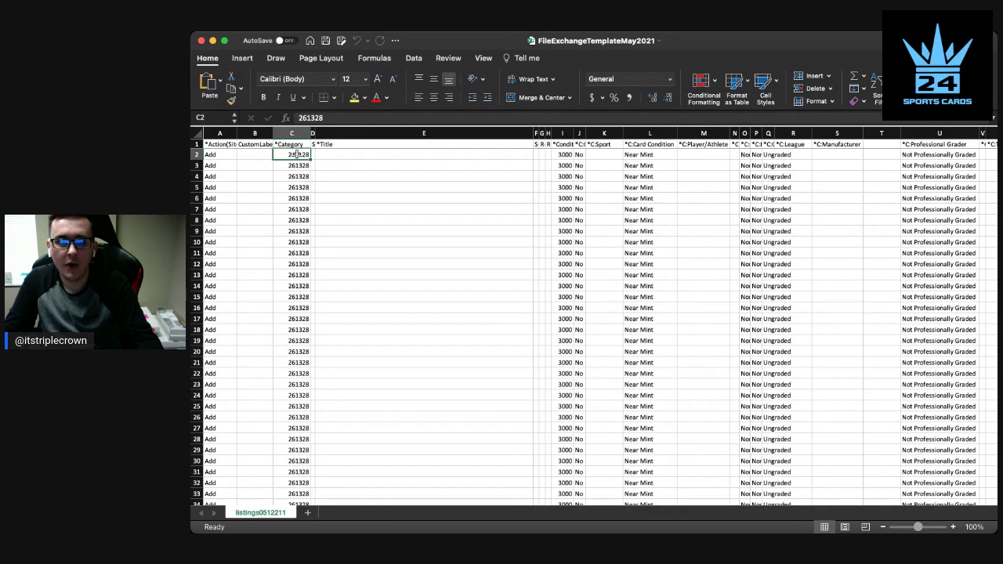
{"action": "scroll", "coordinate": [311, 210], "scroll_direction": "down", "scroll_amount": 8}
{"action": "scroll", "coordinate": [311, 210], "scroll_direction": "down", "scroll_amount": 15}
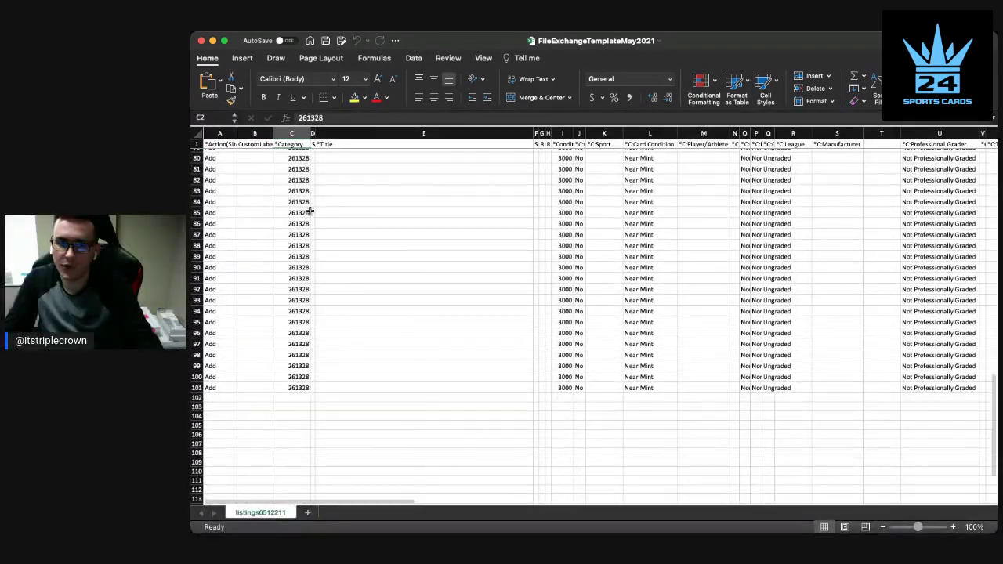
{"action": "scroll", "coordinate": [311, 210], "scroll_direction": "up", "scroll_amount": 20}
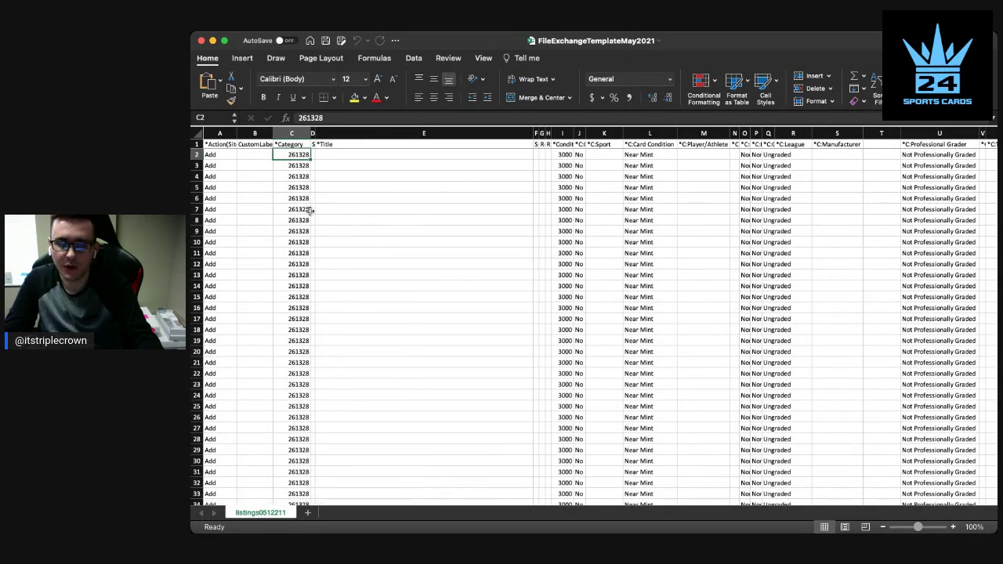
Examine the prefilled condition, Graded and Card Condition columns down the listing rows.
{"action": "left_click", "coordinate": [563, 156]}
{"action": "scroll", "coordinate": [573, 237], "scroll_direction": "down", "scroll_amount": 15}
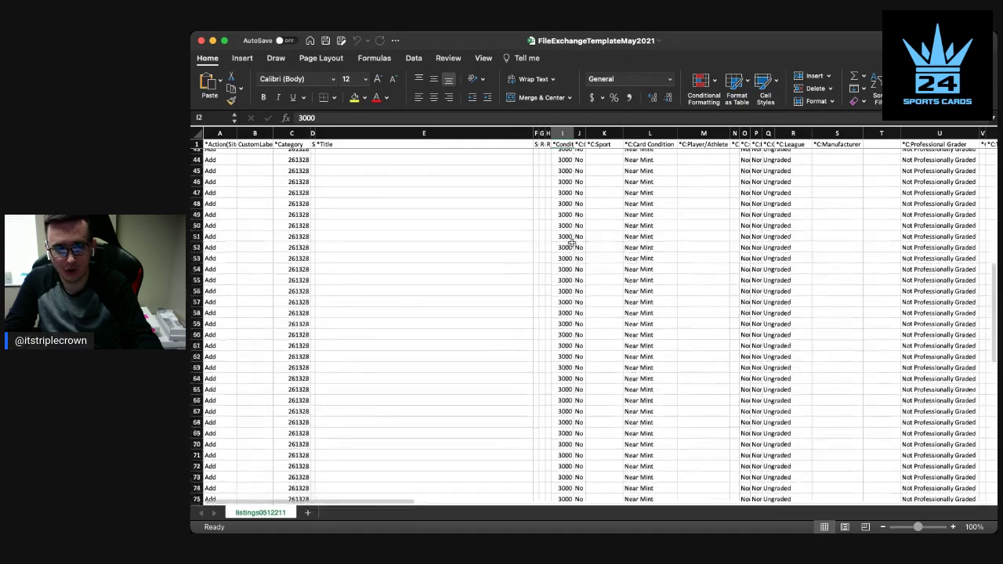
{"action": "scroll", "coordinate": [573, 238], "scroll_direction": "up", "scroll_amount": 15}
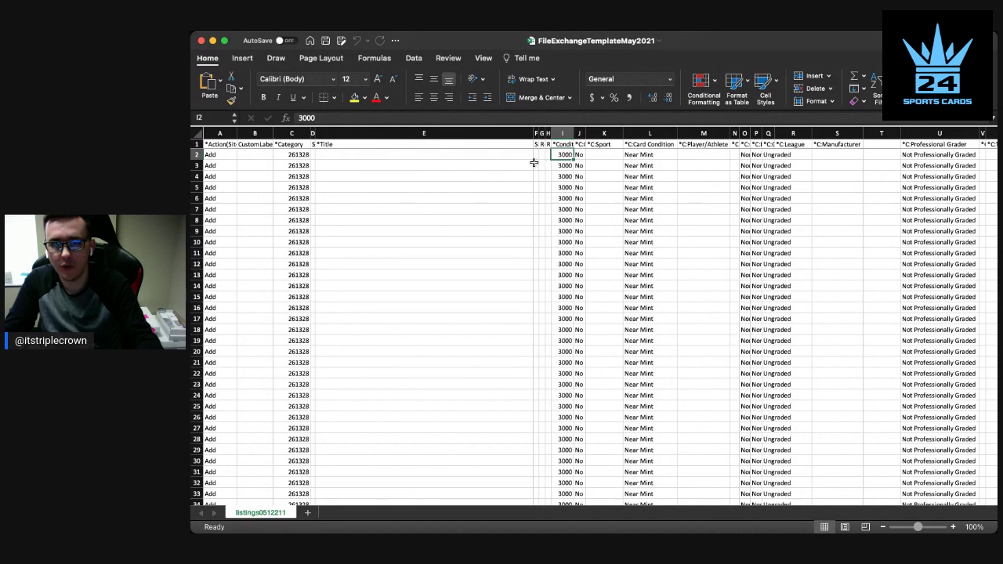
{"action": "left_click", "coordinate": [580, 155]}
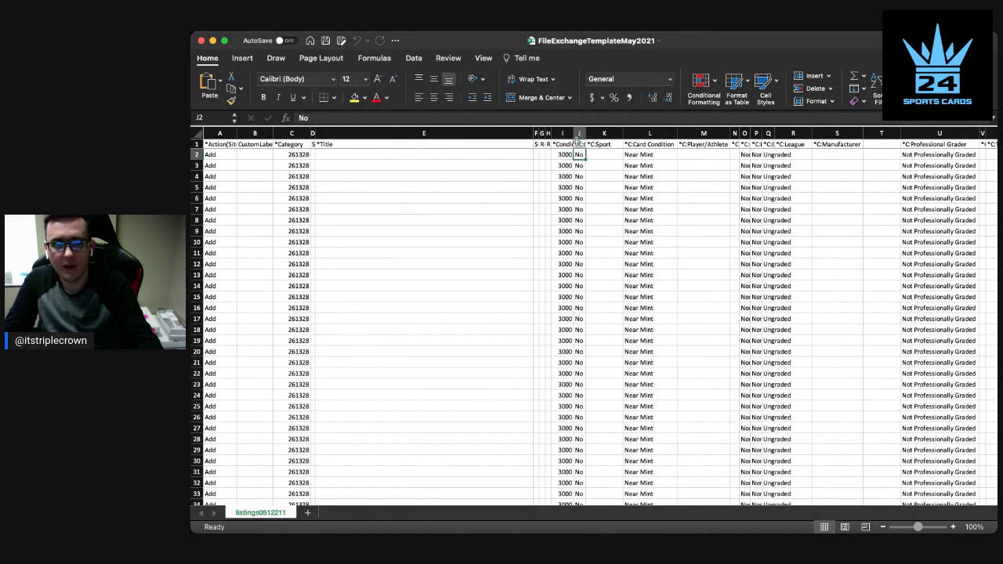
{"action": "left_click", "coordinate": [580, 145]}
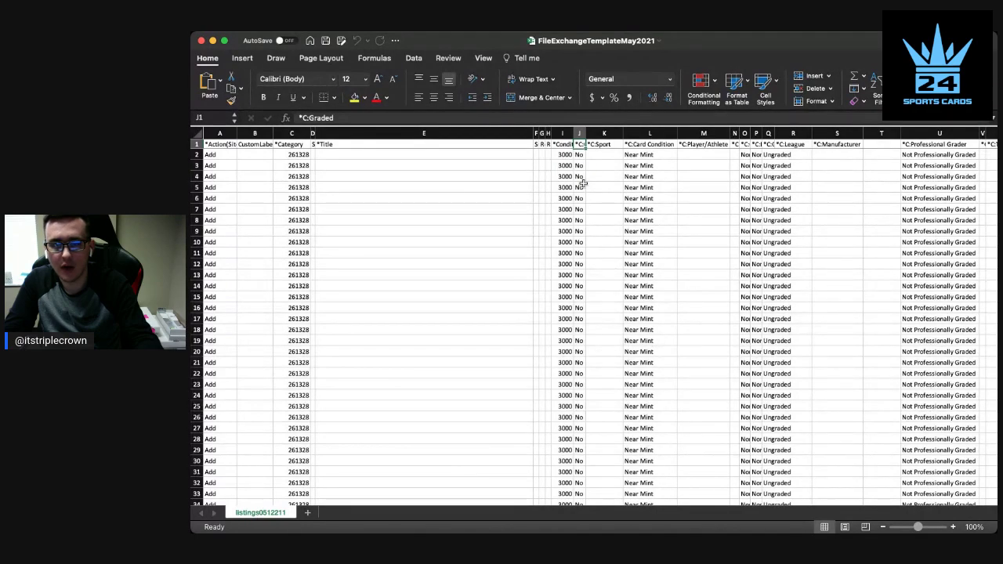
{"action": "scroll", "coordinate": [583, 184], "scroll_direction": "down", "scroll_amount": 10}
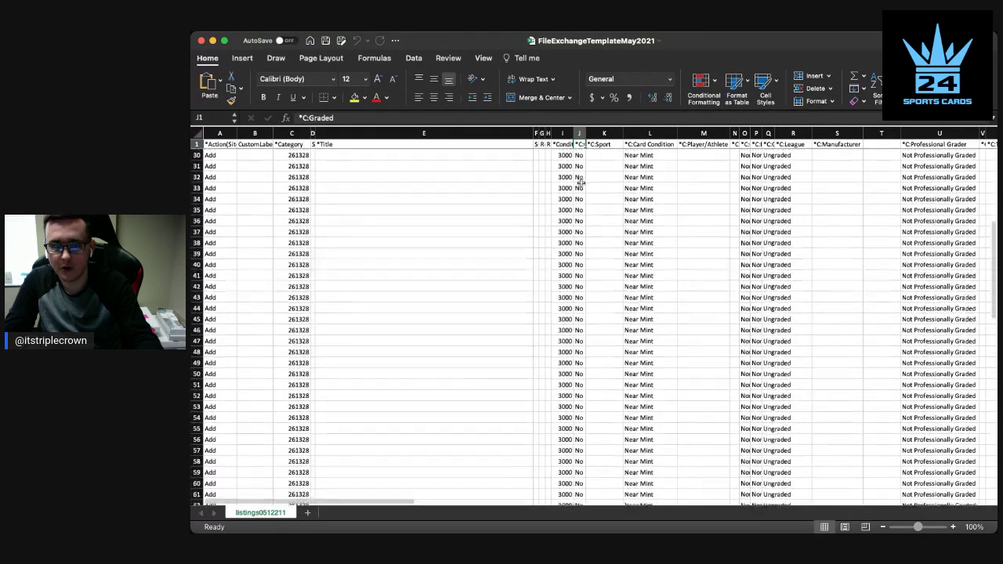
{"action": "scroll", "coordinate": [581, 183], "scroll_direction": "down", "scroll_amount": 12}
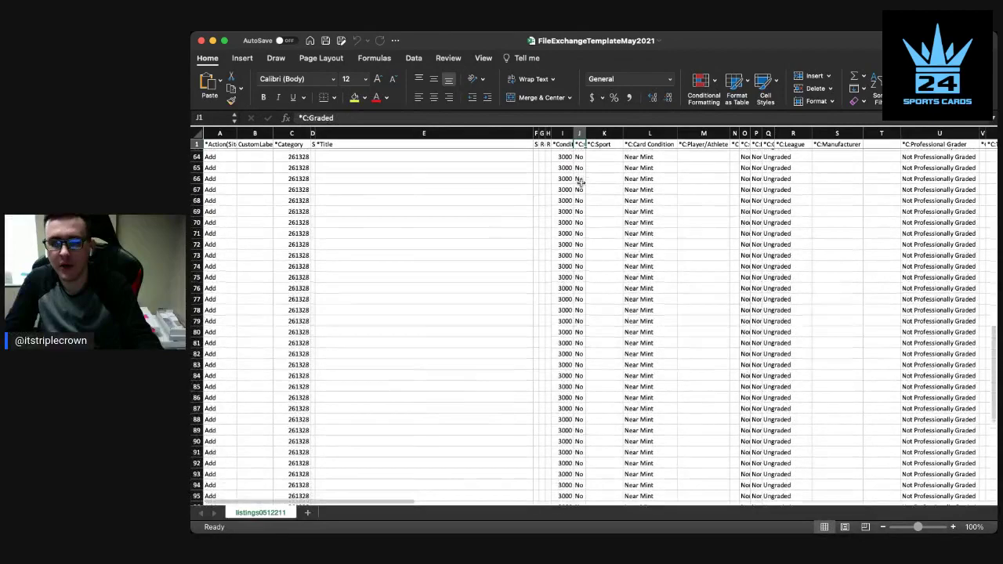
{"action": "scroll", "coordinate": [581, 183], "scroll_direction": "up", "scroll_amount": 20}
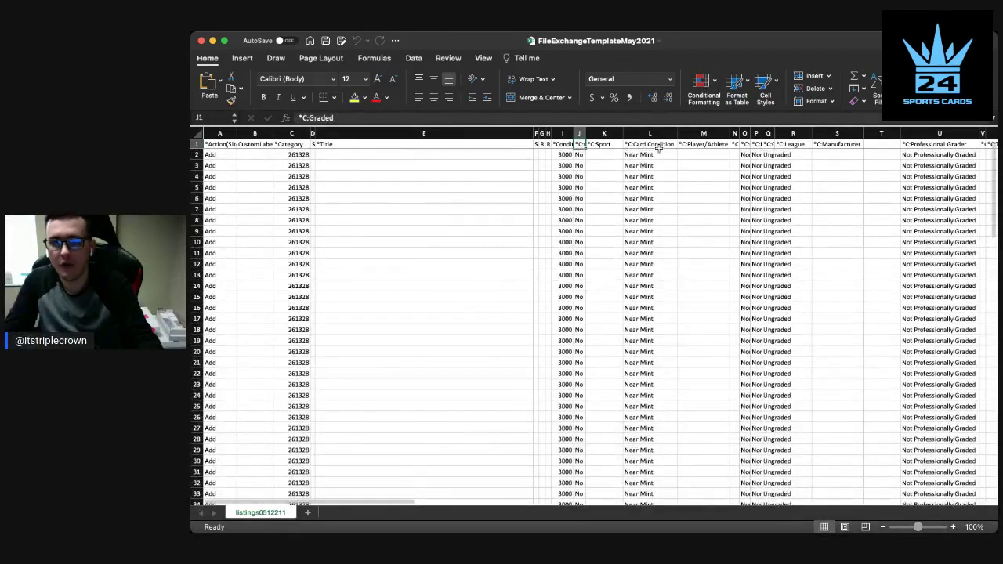
{"action": "left_click", "coordinate": [657, 145]}
{"action": "left_click", "coordinate": [657, 155]}
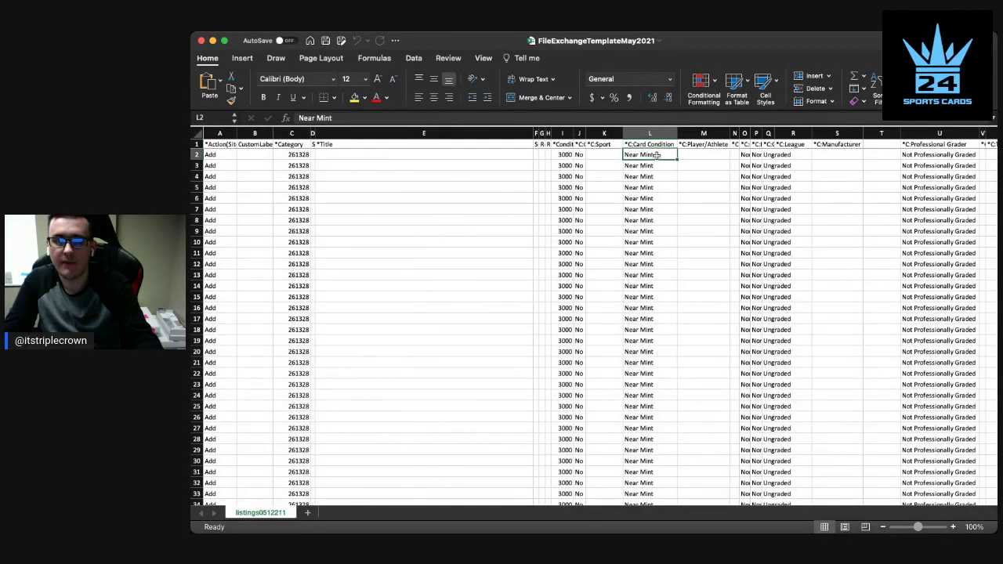
Review the remaining template columns, including grader, team, picture URL, description, format, price, shipping and returns.
{"action": "scroll", "coordinate": [656, 155], "scroll_direction": "right", "scroll_amount": 10}
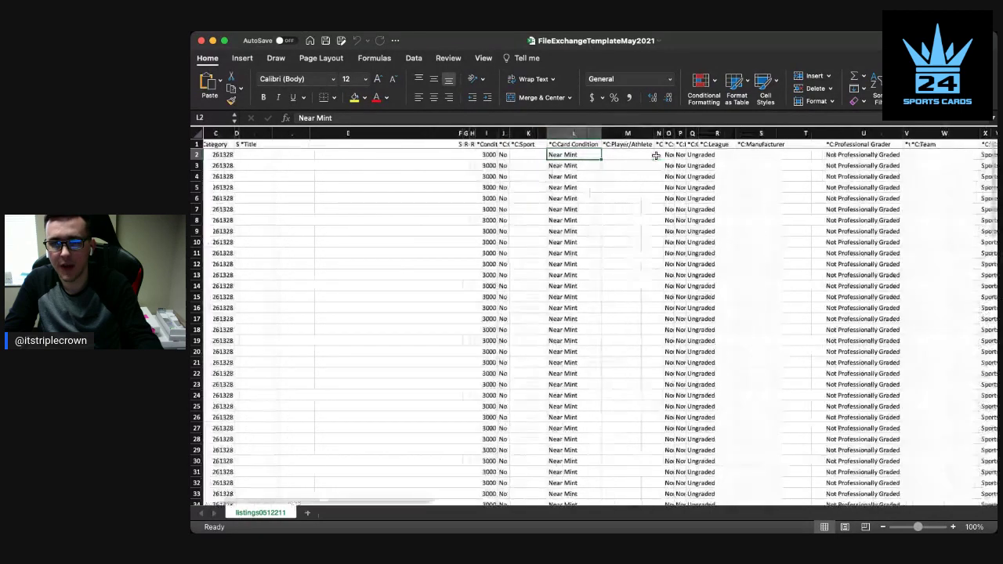
{"action": "scroll", "coordinate": [433, 188], "scroll_direction": "left", "scroll_amount": 3}
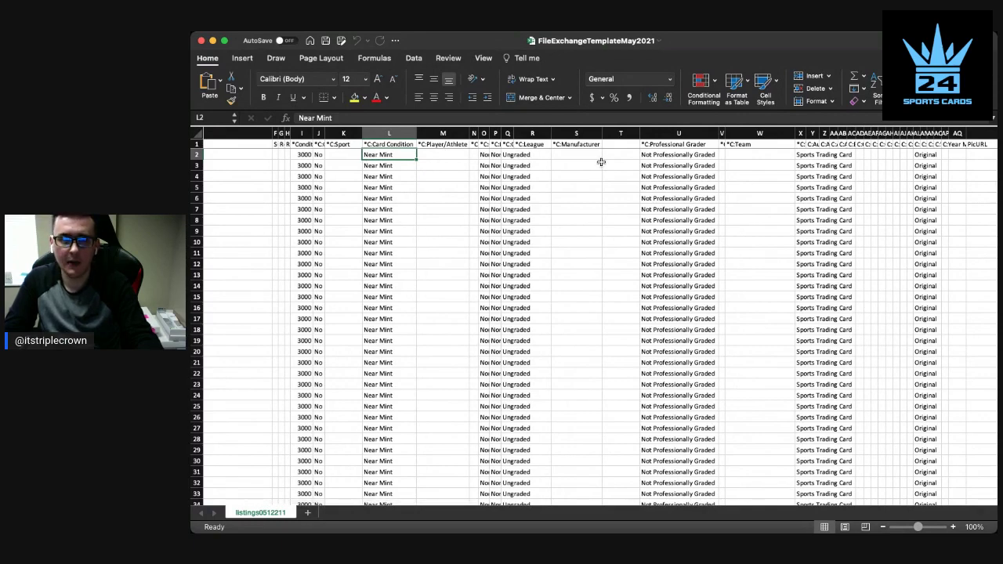
{"action": "scroll", "coordinate": [541, 210], "scroll_direction": "right", "scroll_amount": 10}
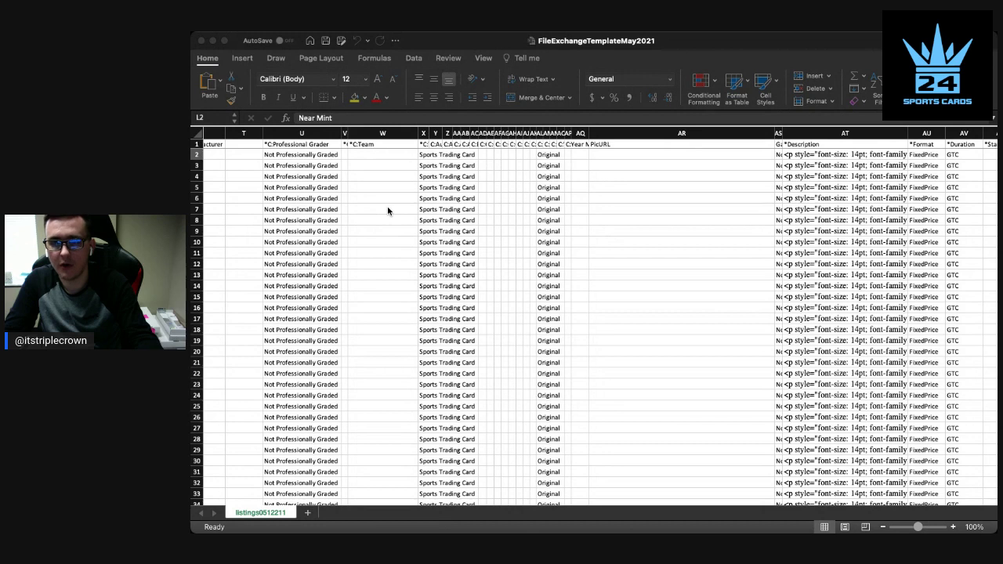
{"action": "key", "text": "super+Tab"}
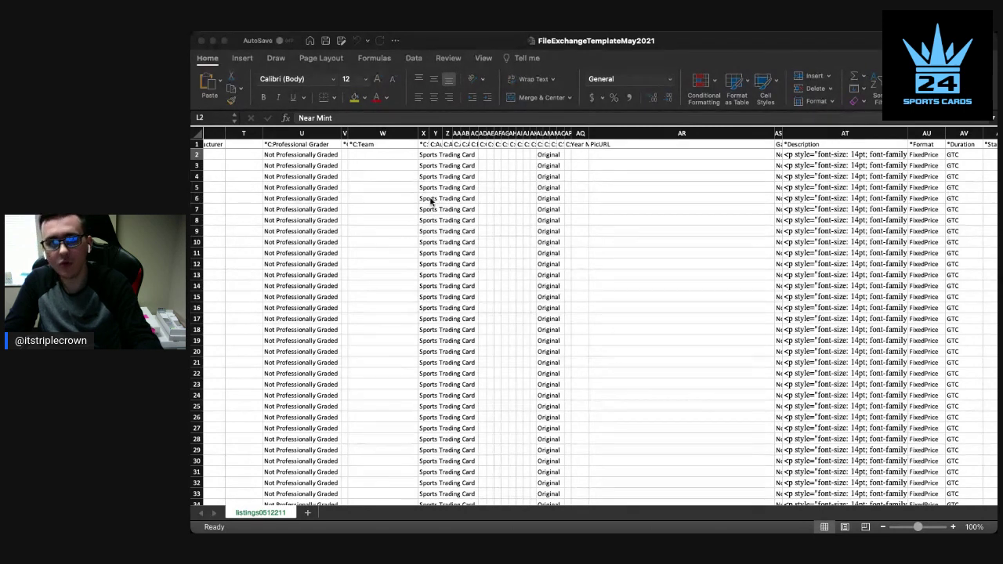
{"action": "left_click", "coordinate": [627, 162]}
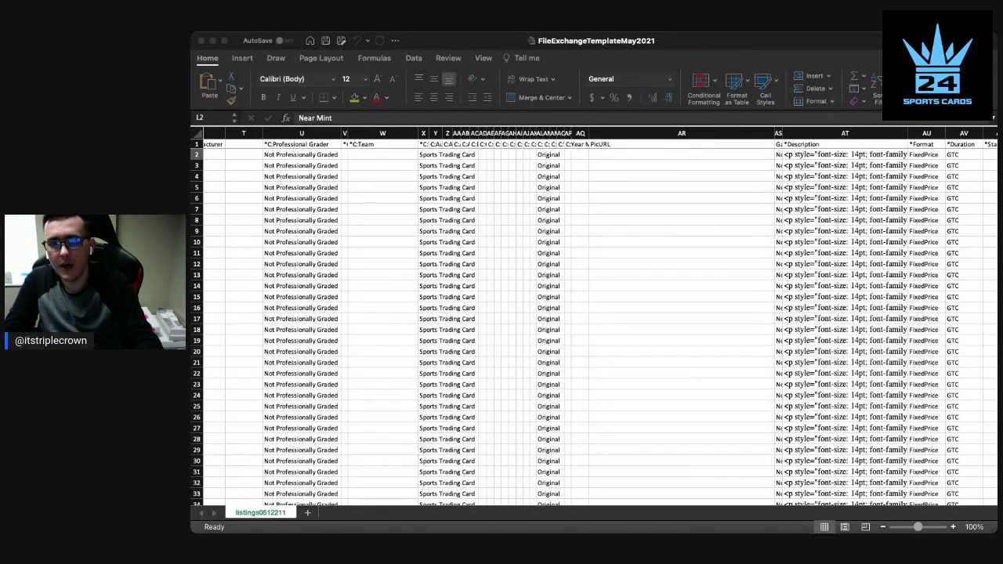
{"action": "left_click", "coordinate": [491, 217]}
{"action": "scroll", "coordinate": [494, 217], "scroll_direction": "right", "scroll_amount": 3}
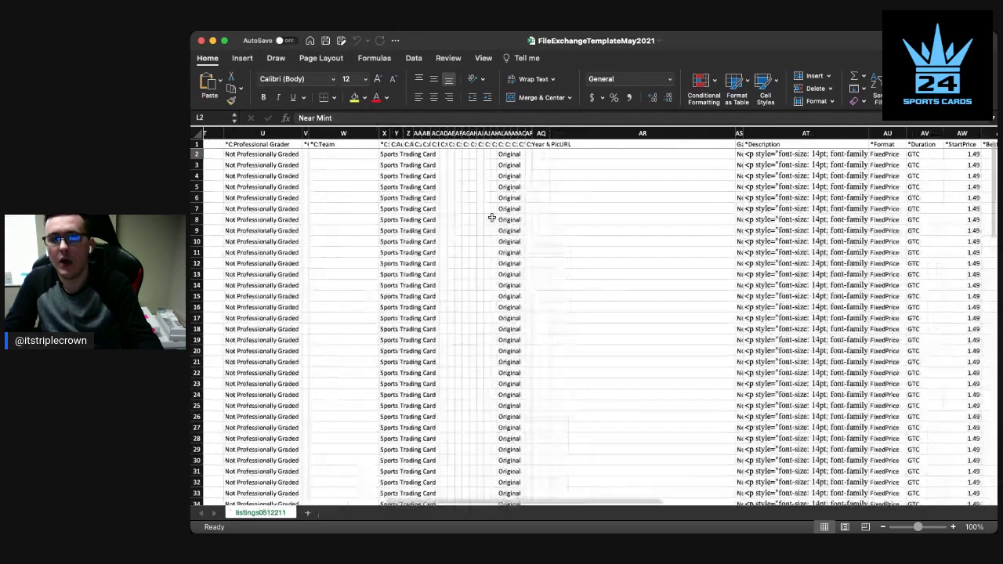
{"action": "scroll", "coordinate": [497, 217], "scroll_direction": "right", "scroll_amount": 3}
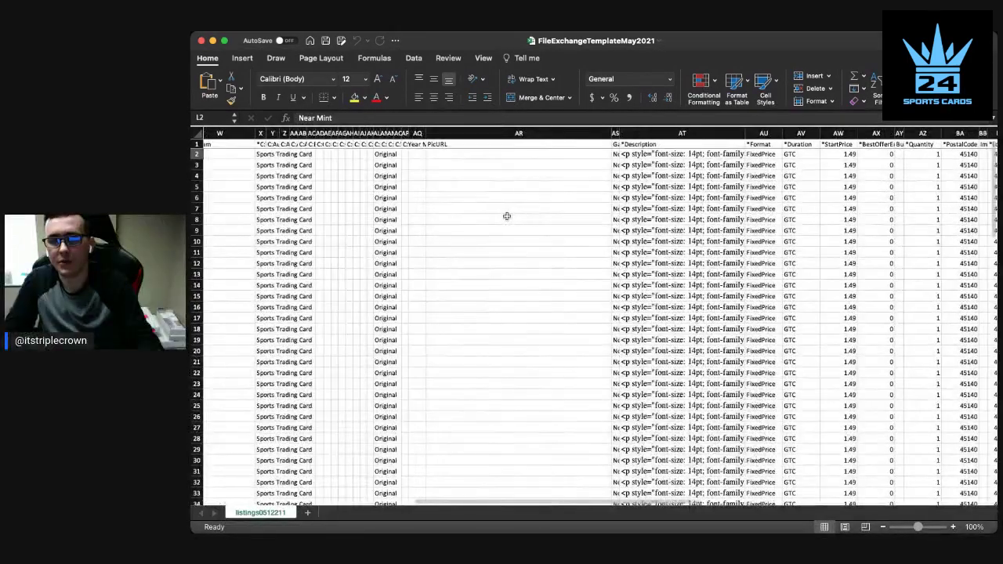
{"action": "scroll", "coordinate": [507, 217], "scroll_direction": "right", "scroll_amount": 2}
{"action": "scroll", "coordinate": [509, 217], "scroll_direction": "right", "scroll_amount": 6}
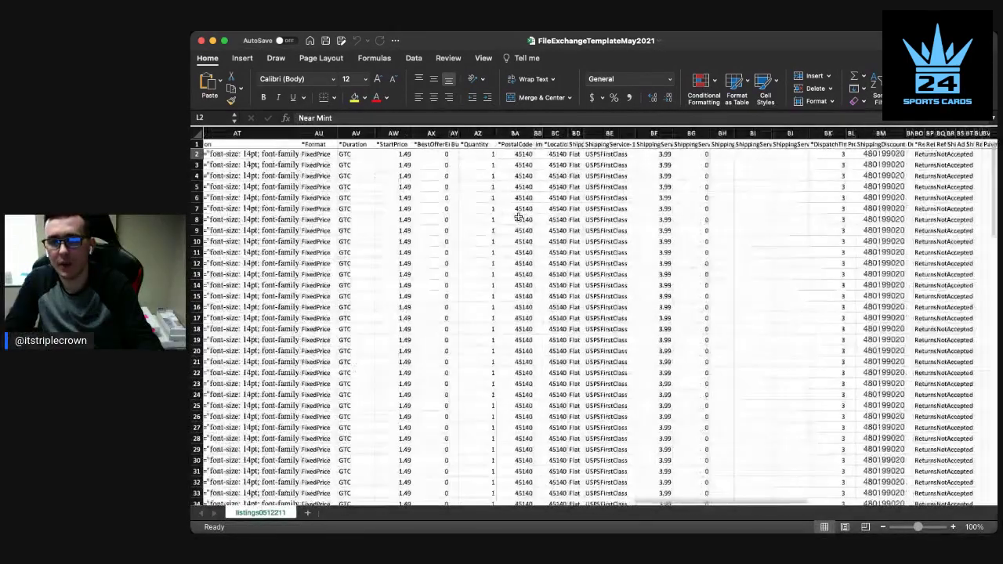
{"action": "scroll", "coordinate": [467, 223], "scroll_direction": "left", "scroll_amount": 3}
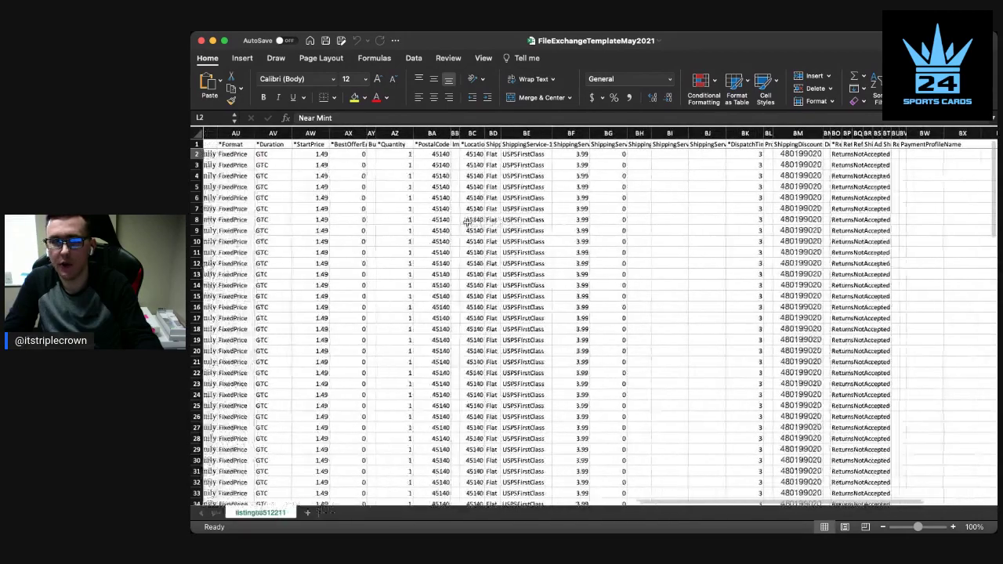
{"action": "scroll", "coordinate": [467, 223], "scroll_direction": "left", "scroll_amount": 3}
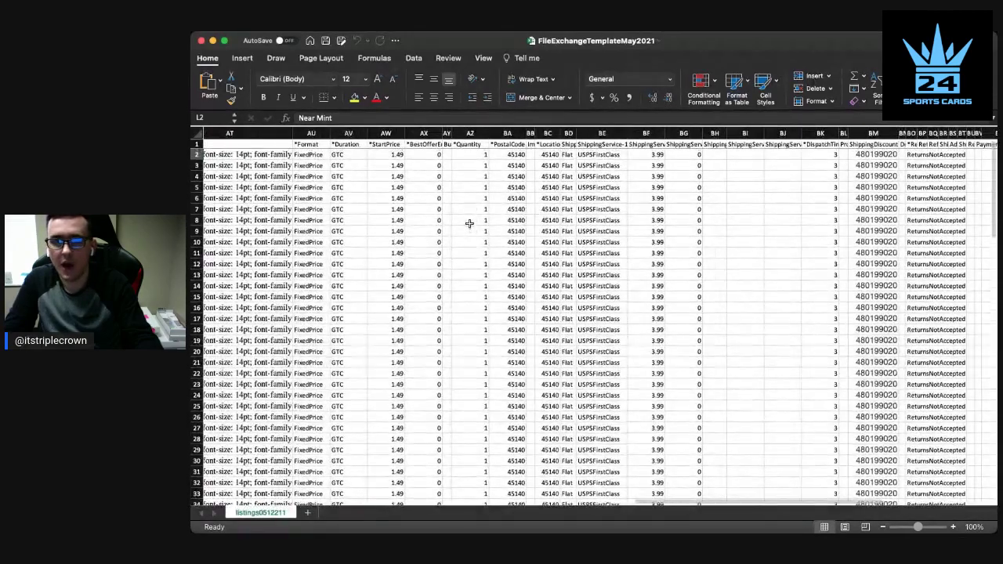
{"action": "scroll", "coordinate": [471, 223], "scroll_direction": "left", "scroll_amount": 10}
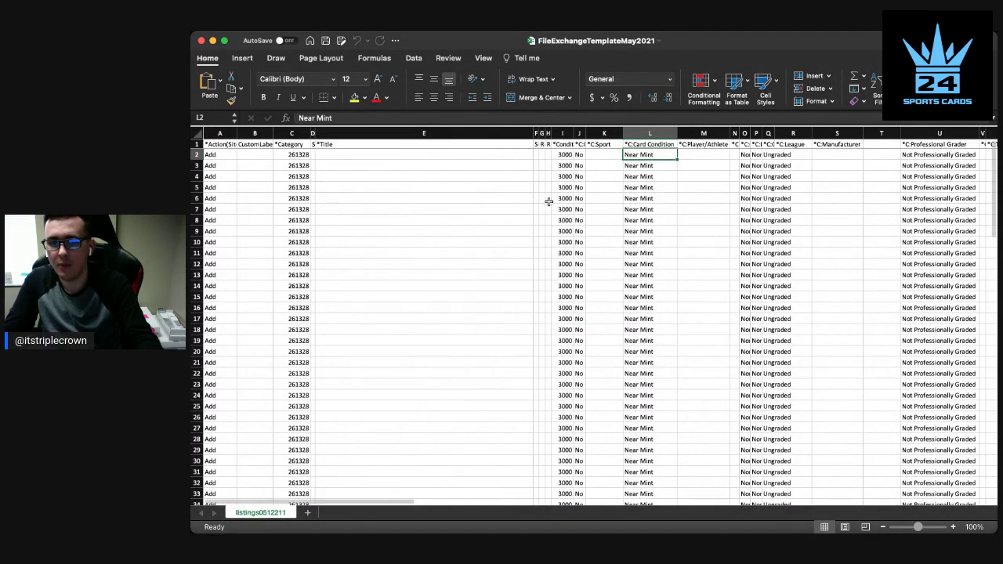
{"action": "key", "text": "super+Tab"}
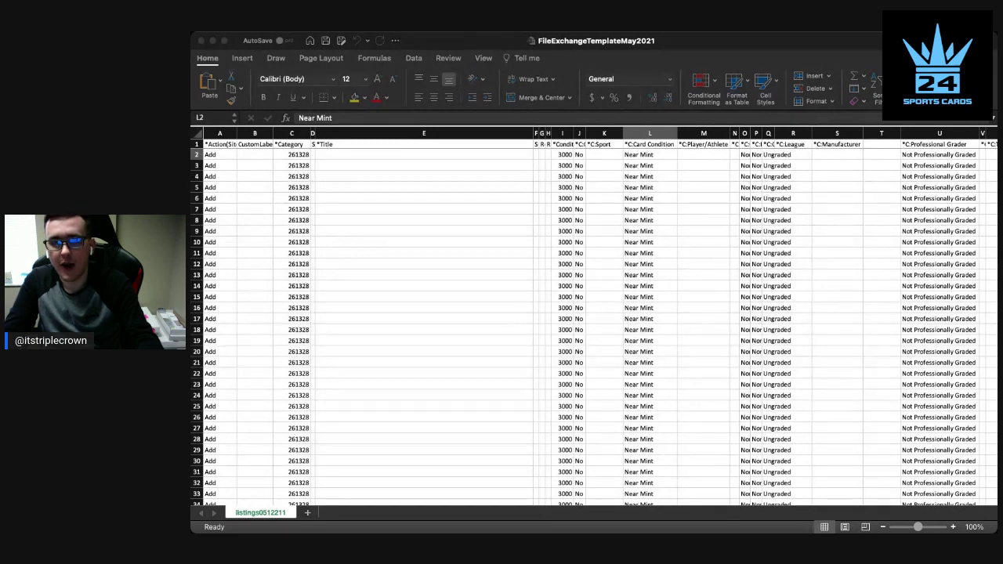
{"action": "key", "text": "super+Tab"}
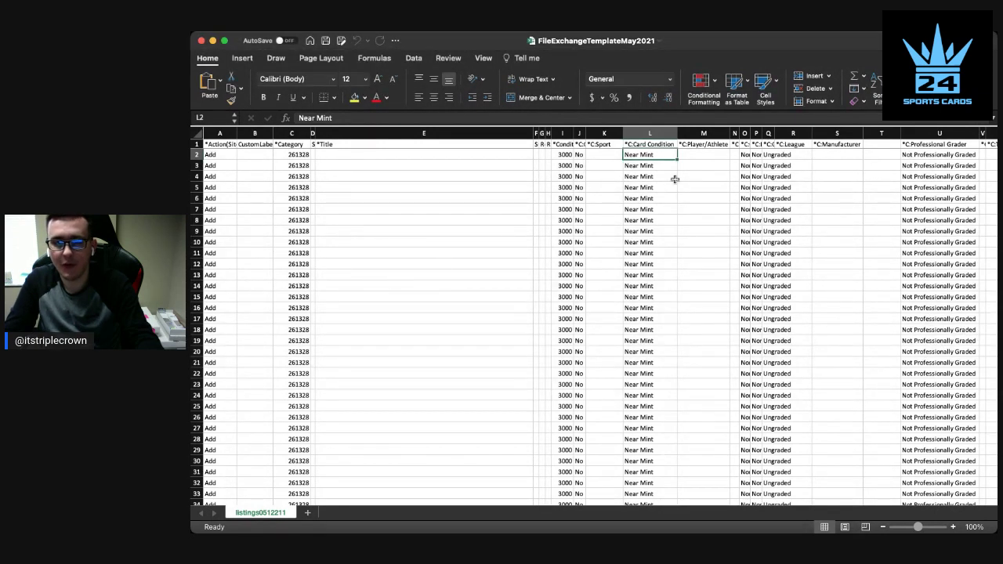
Enter Baseball as the sport for the first listing in cell K2.
{"action": "left_click", "coordinate": [606, 156]}
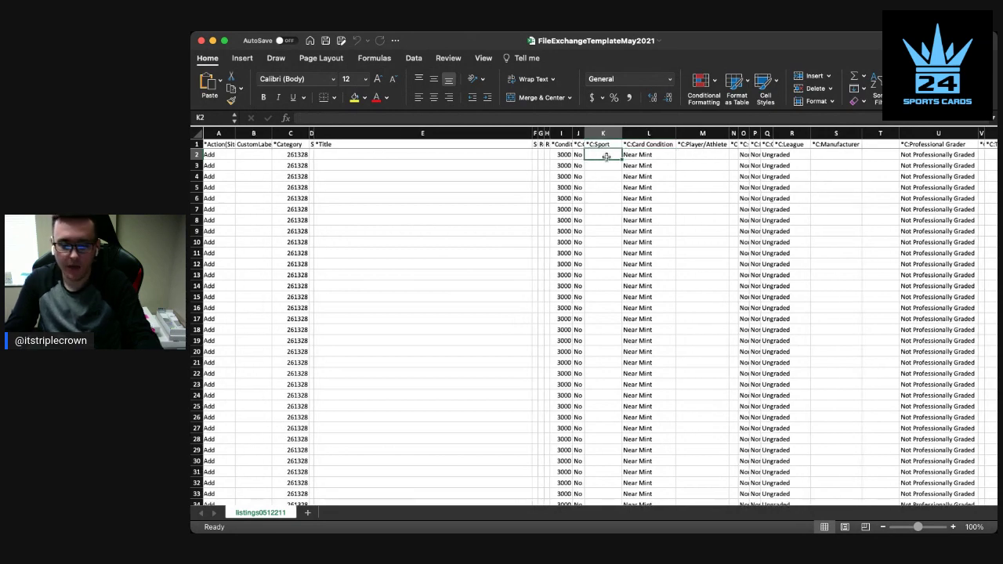
{"action": "scroll", "coordinate": [606, 156], "scroll_direction": "right", "scroll_amount": 2}
{"action": "type", "text": "Baseball"}
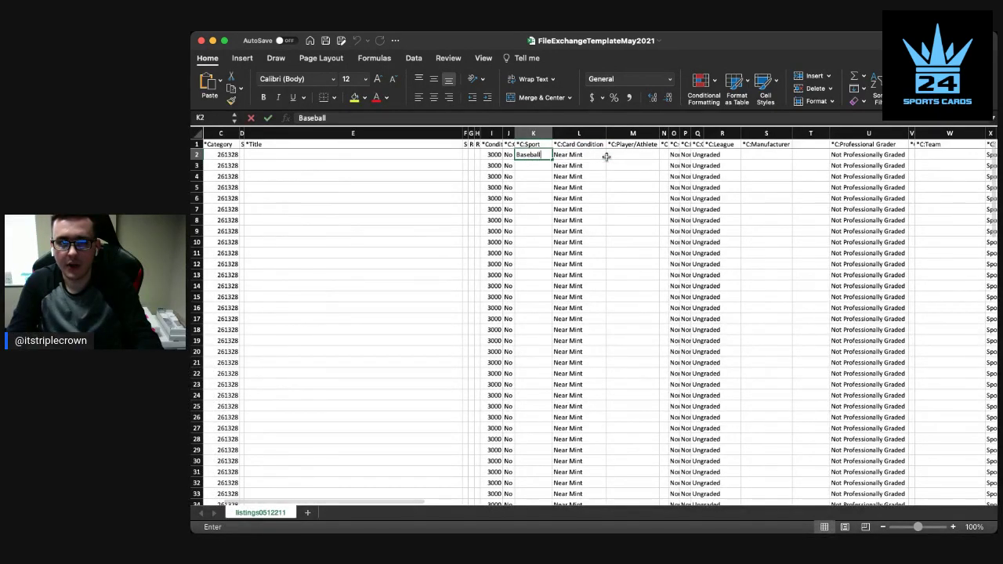
{"action": "key", "text": "Return"}
Fill the Baseball value from K2 down the Sport column to the last listing row, 101.
{"action": "left_click", "coordinate": [539, 155]}
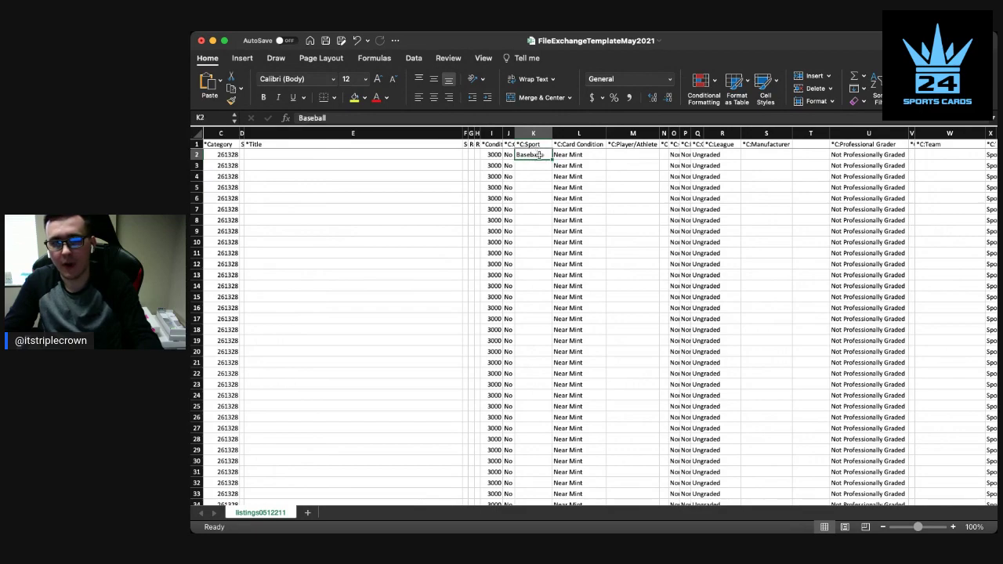
{"action": "scroll", "coordinate": [387, 201], "scroll_direction": "down", "scroll_amount": 20}
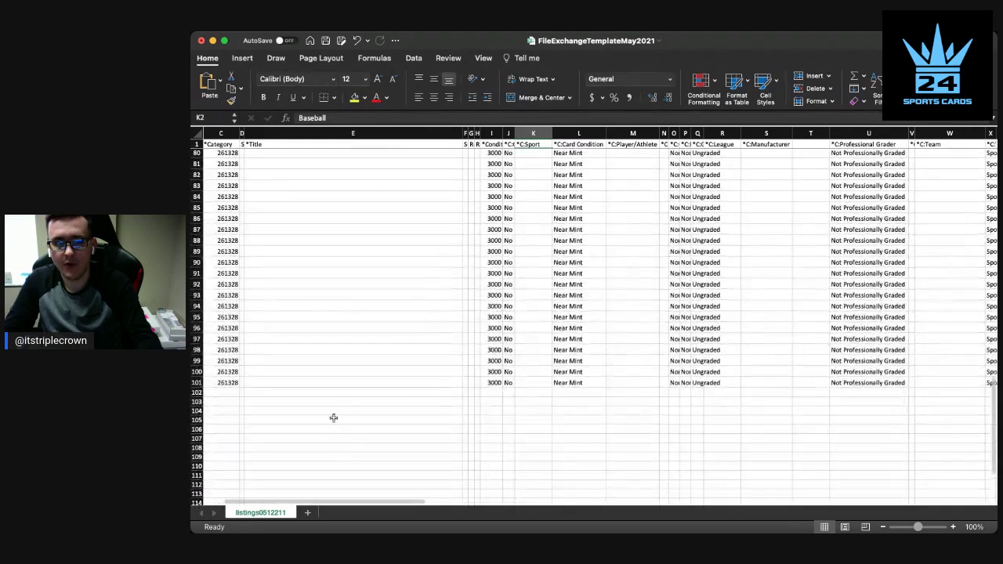
{"action": "scroll", "coordinate": [329, 404], "scroll_direction": "up", "scroll_amount": 20}
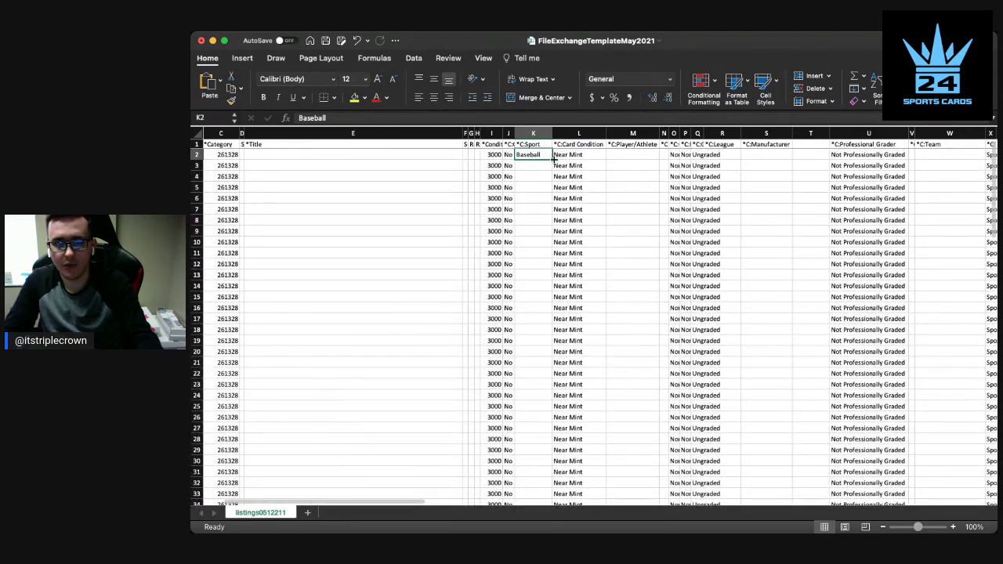
{"action": "double_click", "coordinate": [554, 159]}
{"action": "scroll", "coordinate": [531, 314], "scroll_direction": "down", "scroll_amount": 1}
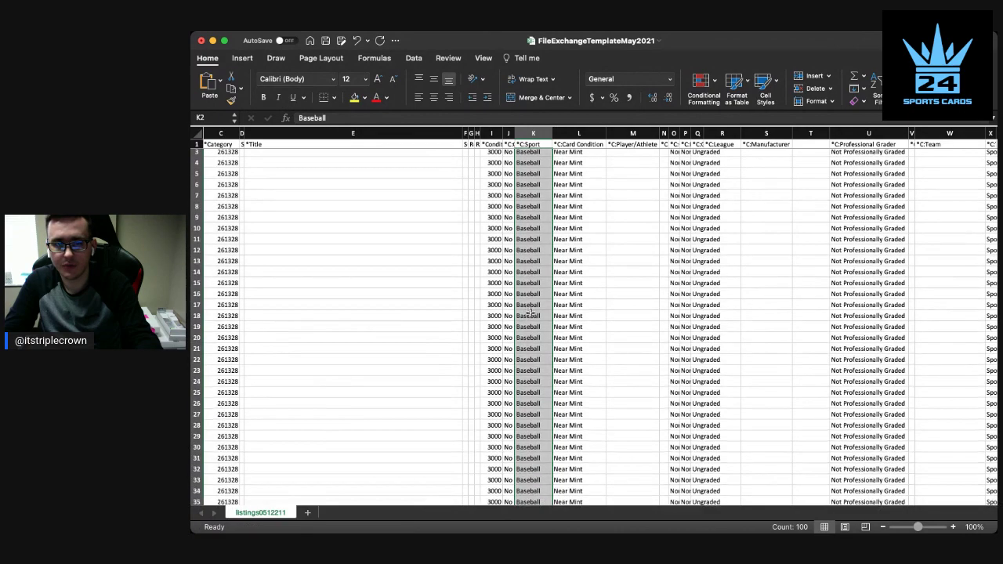
{"action": "scroll", "coordinate": [531, 314], "scroll_direction": "up", "scroll_amount": 2}
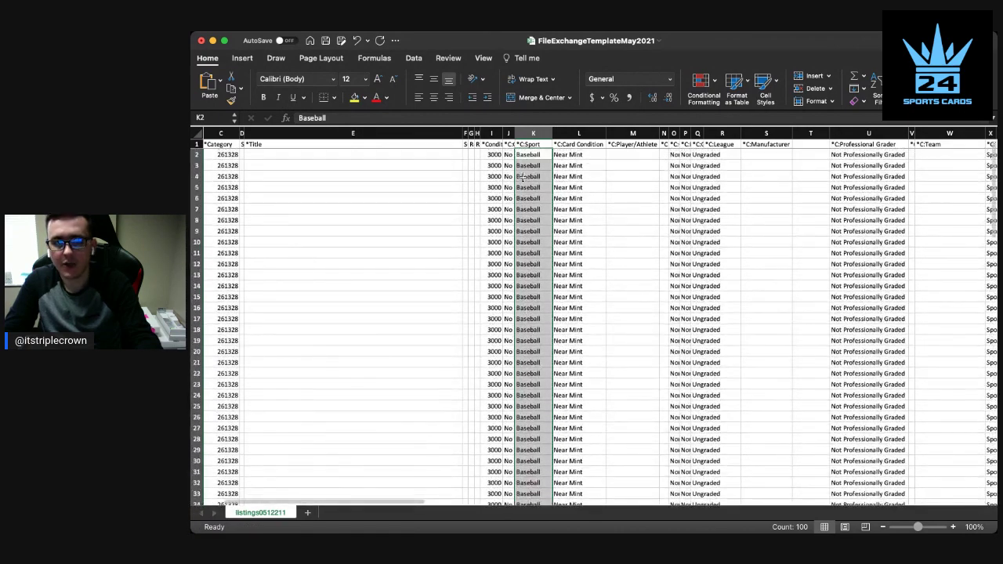
{"action": "left_click", "coordinate": [533, 155]}
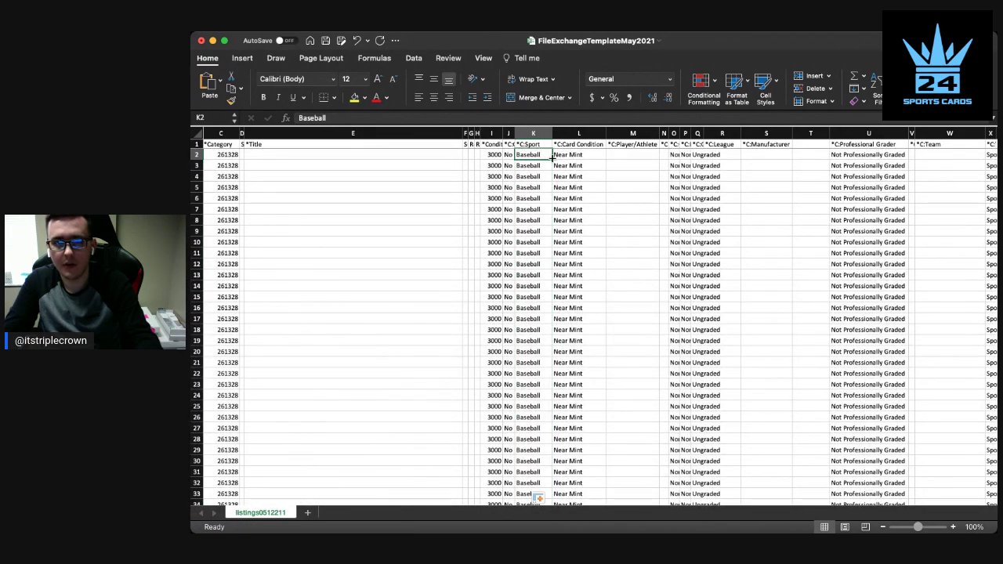
Repeat the fill of Baseball from K2 down the Sport column and check the rows below.
{"action": "double_click", "coordinate": [553, 158]}
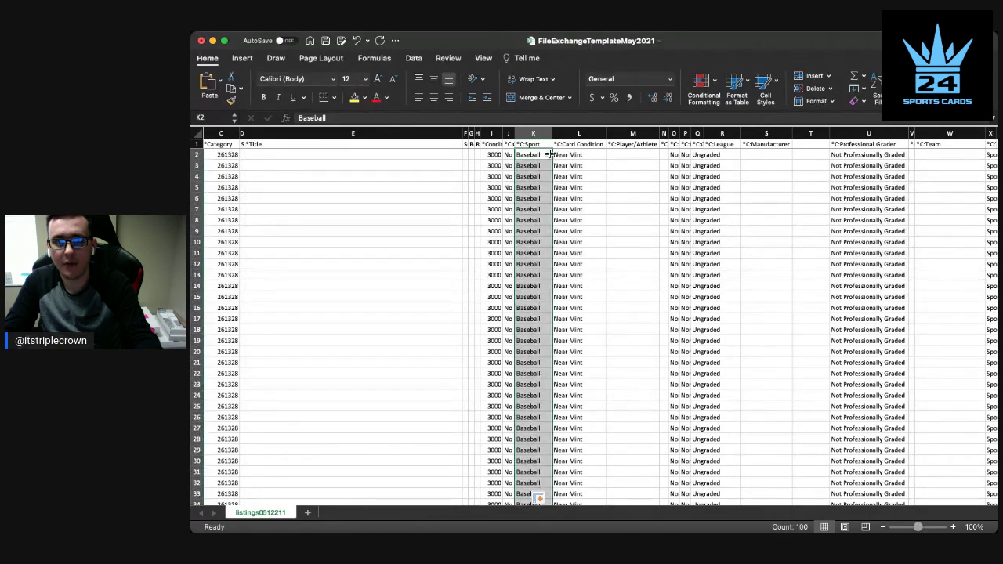
{"action": "scroll", "coordinate": [553, 293], "scroll_direction": "down", "scroll_amount": 20}
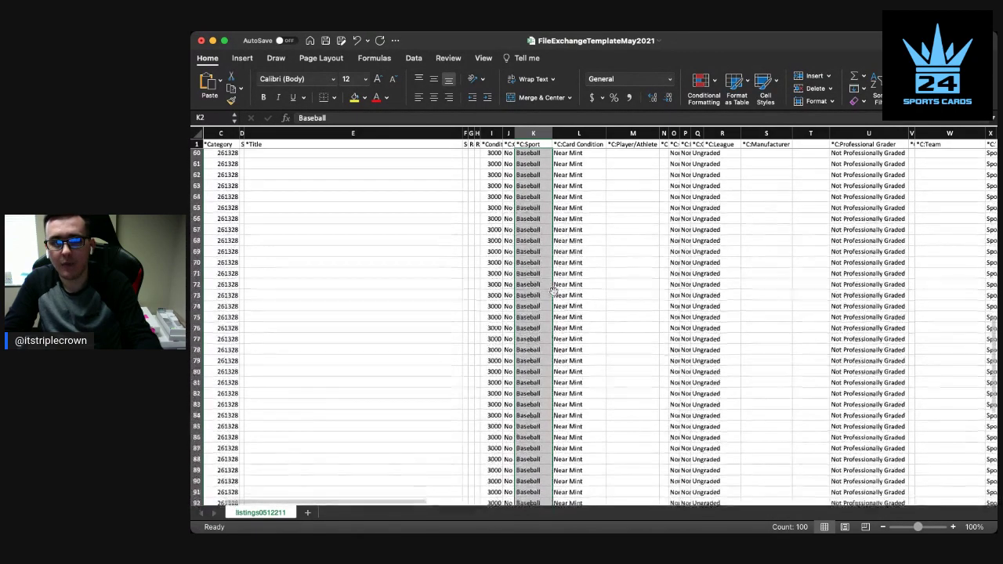
{"action": "scroll", "coordinate": [554, 293], "scroll_direction": "up", "scroll_amount": 20}
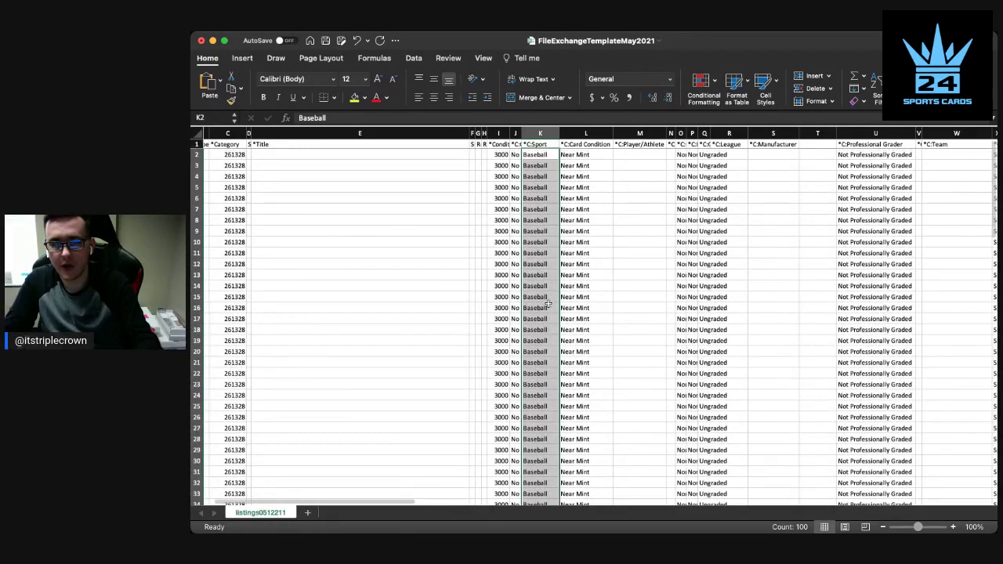
Enter Topps as the manufacturer in S2 and fill it down the Manufacturer column to the last listing row.
{"action": "scroll", "coordinate": [549, 298], "scroll_direction": "right", "scroll_amount": 3}
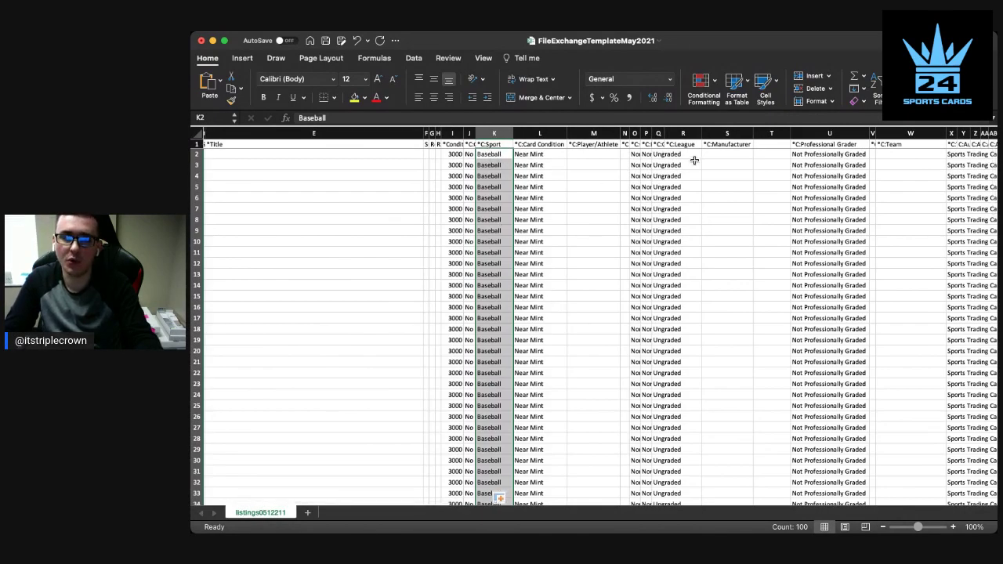
{"action": "left_click", "coordinate": [747, 154]}
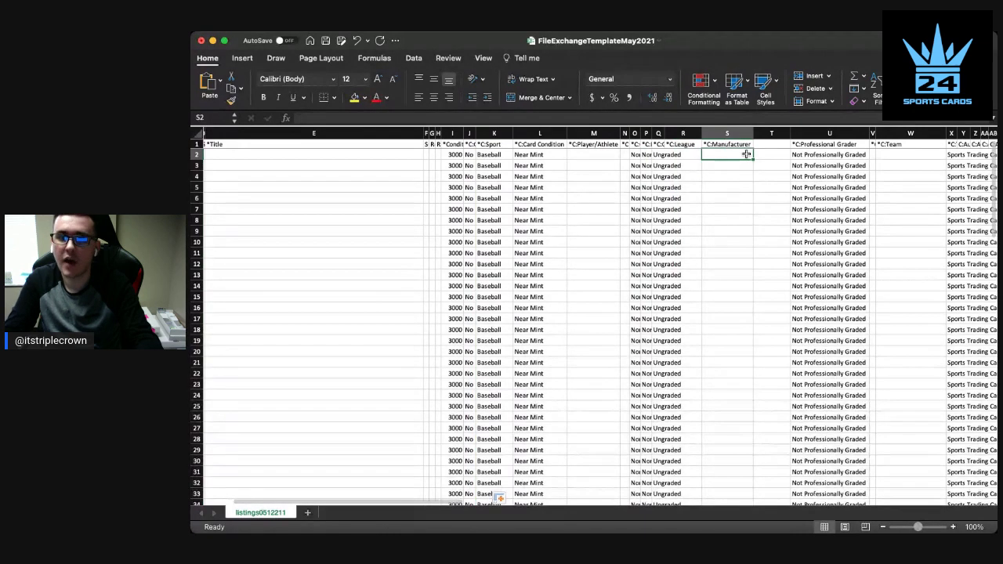
{"action": "type", "text": "Topps"}
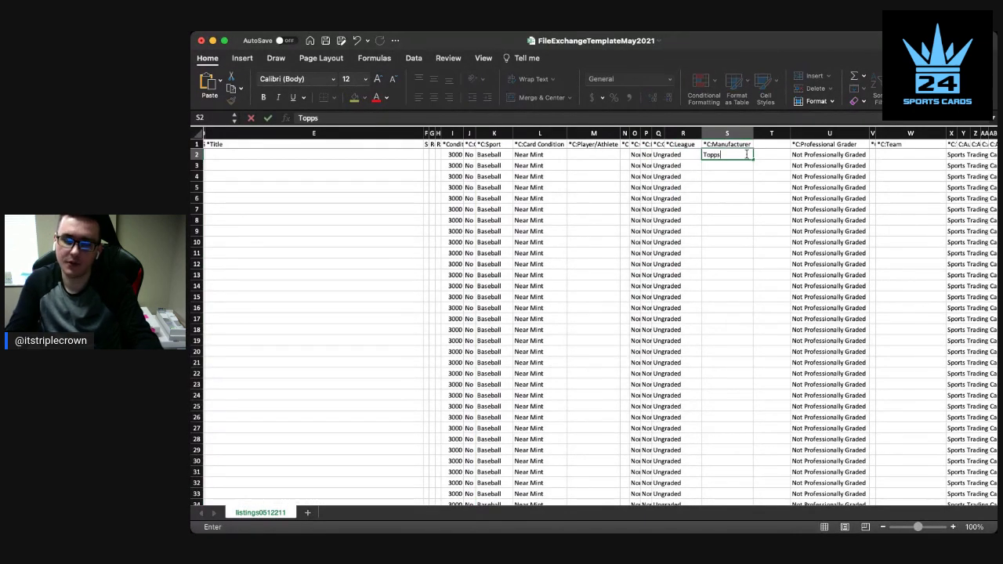
{"action": "key", "text": "Return"}
{"action": "left_click", "coordinate": [748, 156]}
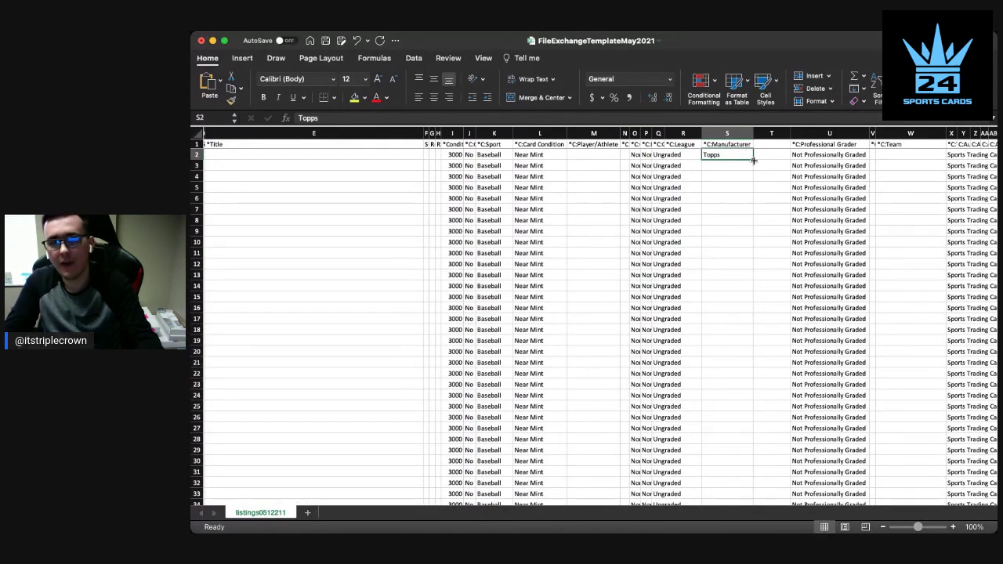
{"action": "double_click", "coordinate": [754, 160]}
Set the StartPrice of the first listing in AW2 to 0.99.
{"action": "scroll", "coordinate": [711, 202], "scroll_direction": "right", "scroll_amount": 3}
{"action": "scroll", "coordinate": [711, 201], "scroll_direction": "right", "scroll_amount": 10}
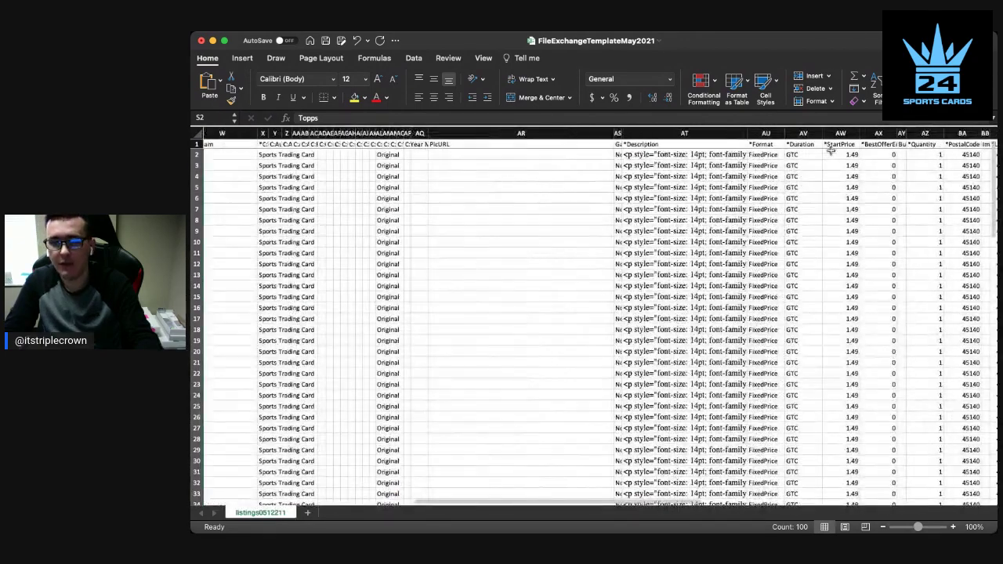
{"action": "left_click", "coordinate": [837, 158]}
{"action": "scroll", "coordinate": [626, 347], "scroll_direction": "left", "scroll_amount": 3}
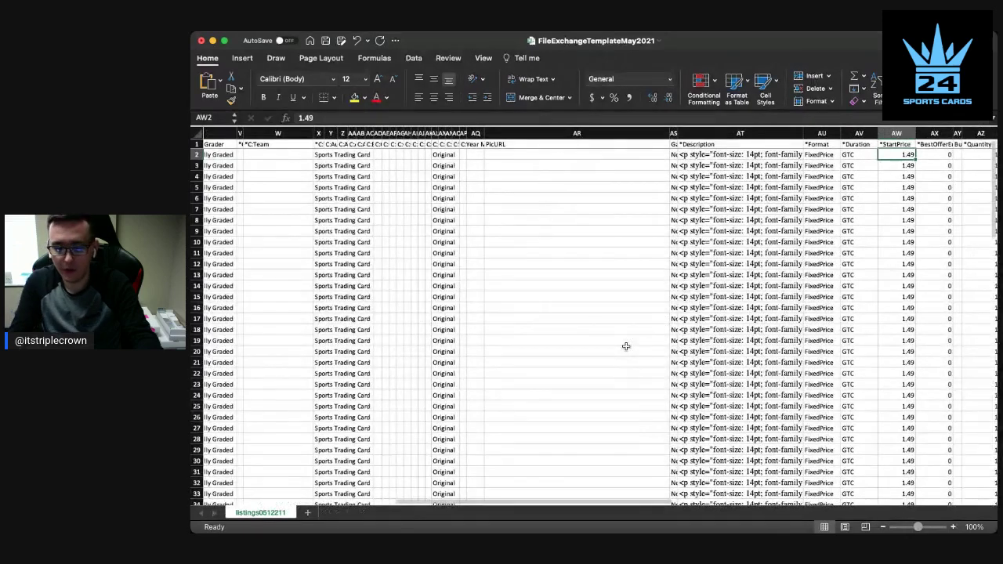
{"action": "type", "text": "0.99"}
{"action": "key", "text": "Return"}
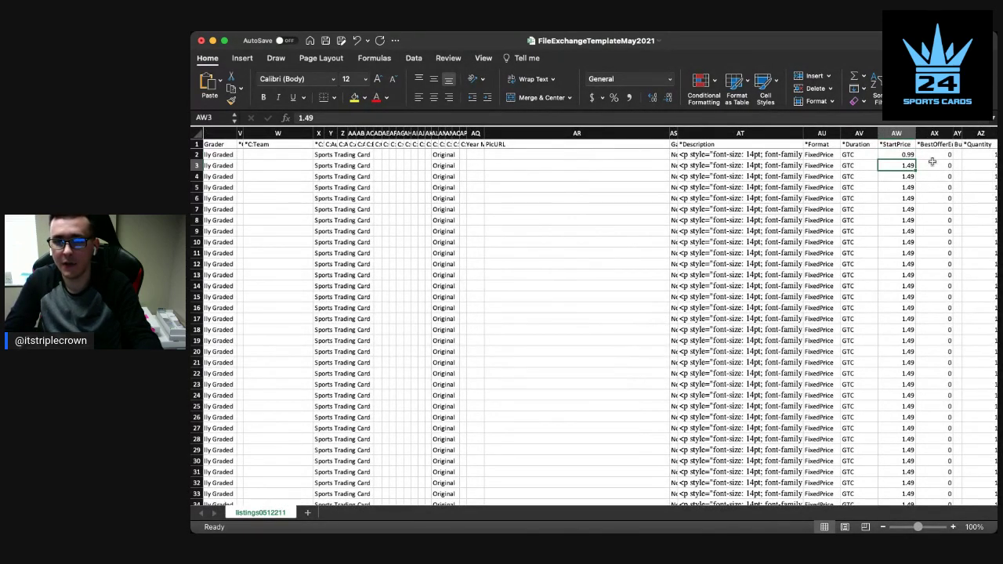
Fill the 0.99 price from AW2 down the StartPrice column and check the listing rows.
{"action": "left_click", "coordinate": [907, 155]}
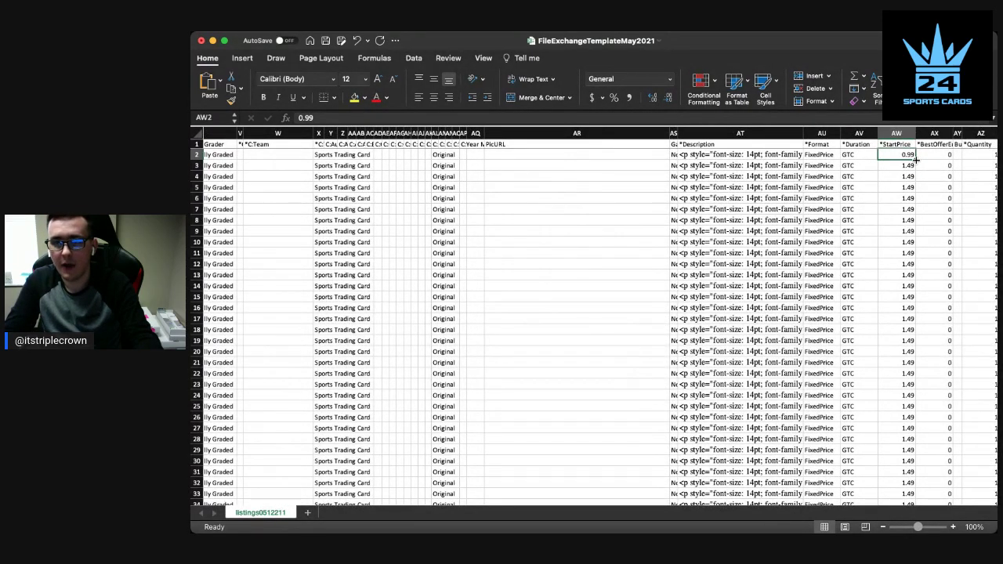
{"action": "double_click", "coordinate": [916, 159]}
{"action": "scroll", "coordinate": [907, 334], "scroll_direction": "down", "scroll_amount": 2}
{"action": "scroll", "coordinate": [907, 334], "scroll_direction": "down", "scroll_amount": 20}
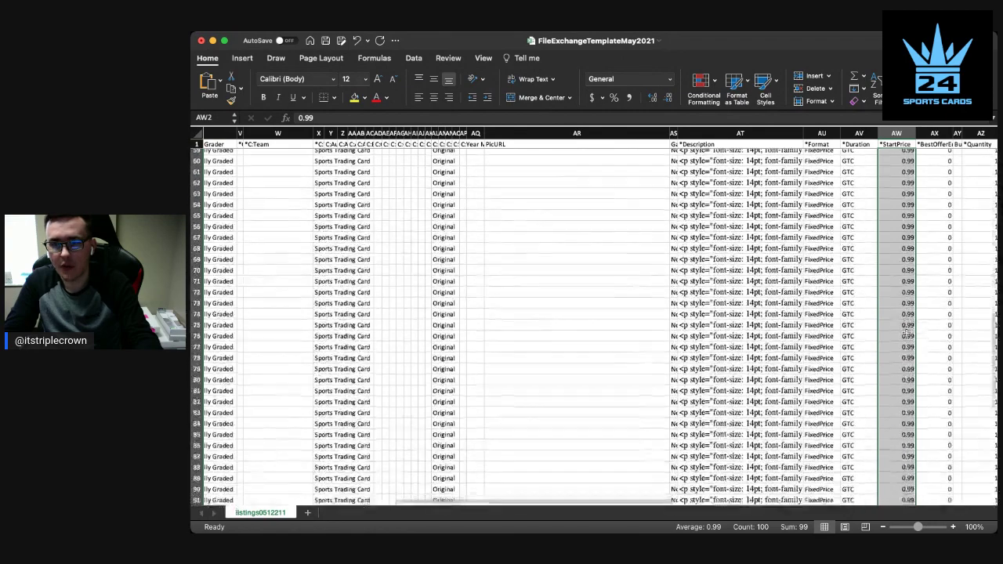
{"action": "scroll", "coordinate": [906, 333], "scroll_direction": "up", "scroll_amount": 15}
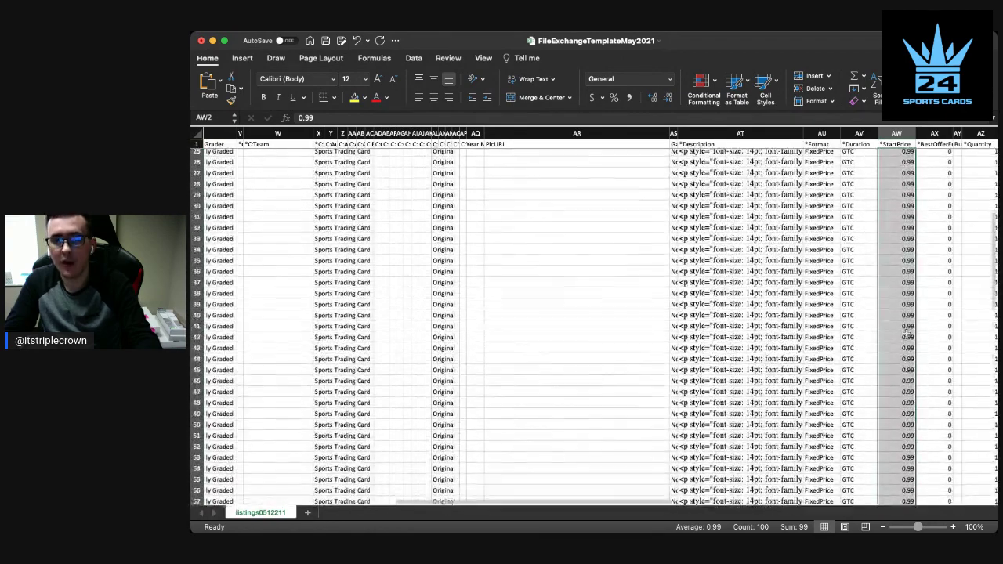
Examine the blank Title, Player/Athlete and Team cells in the first listing row.
{"action": "scroll", "coordinate": [805, 295], "scroll_direction": "left", "scroll_amount": 15}
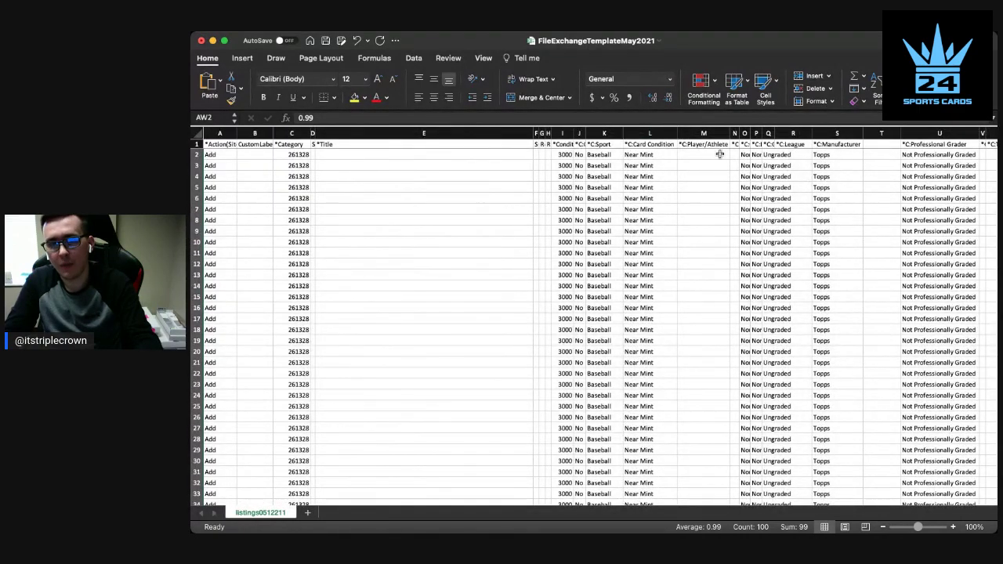
{"action": "left_click", "coordinate": [435, 155]}
{"action": "scroll", "coordinate": [437, 154], "scroll_direction": "right", "scroll_amount": 3}
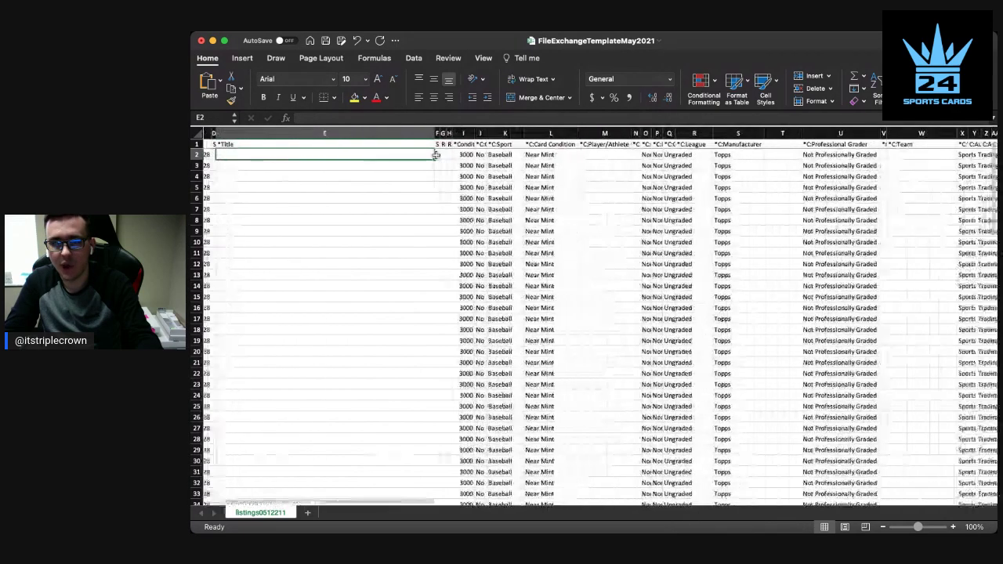
{"action": "left_click", "coordinate": [604, 162]}
{"action": "left_click", "coordinate": [604, 155]}
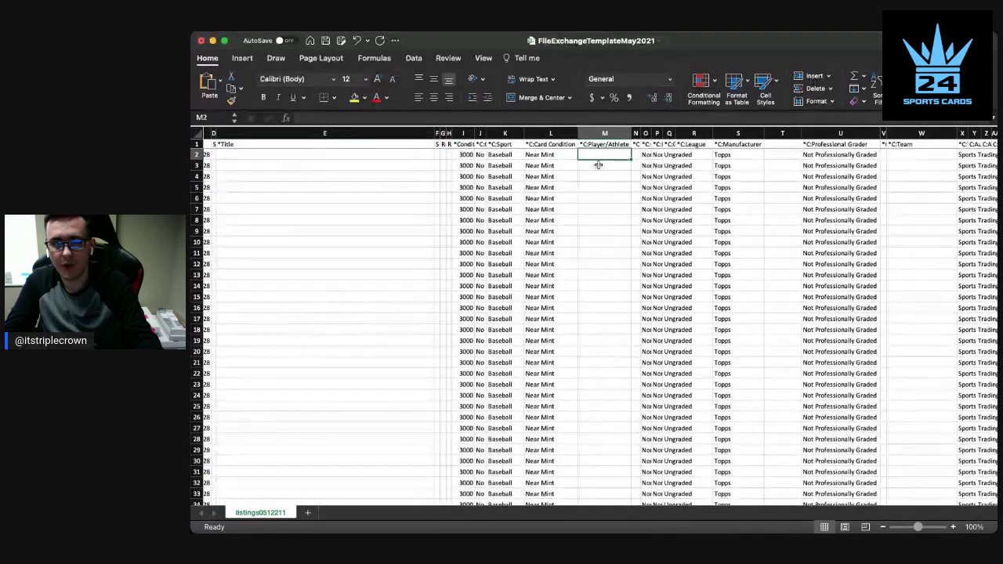
{"action": "scroll", "coordinate": [784, 172], "scroll_direction": "right", "scroll_amount": 3}
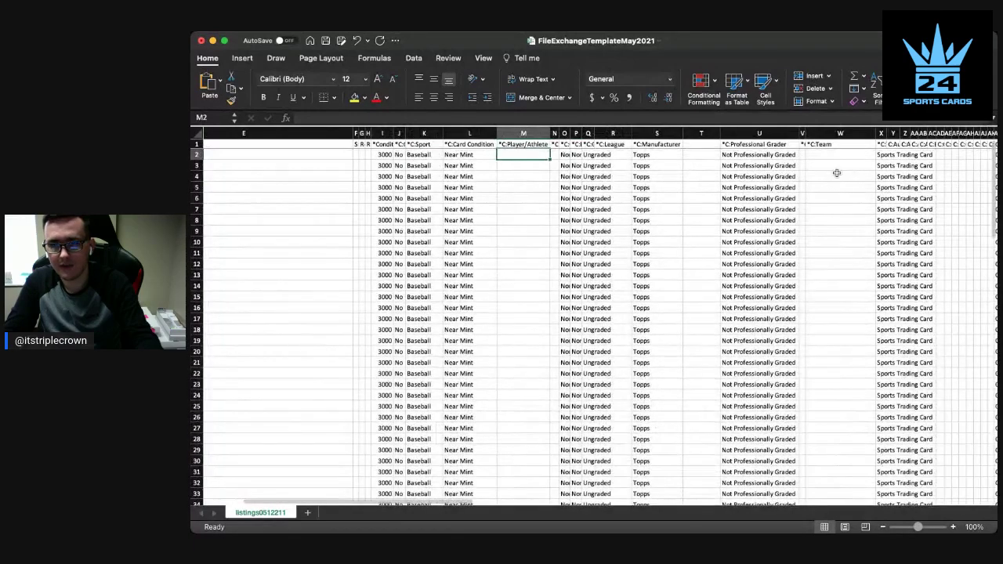
{"action": "left_click", "coordinate": [822, 160]}
Enter the first listing's title in E2 as "Shohei Ohtani 2022 Topps #1 [Base] Los Angeles Angels".
{"action": "scroll", "coordinate": [504, 187], "scroll_direction": "left", "scroll_amount": 5}
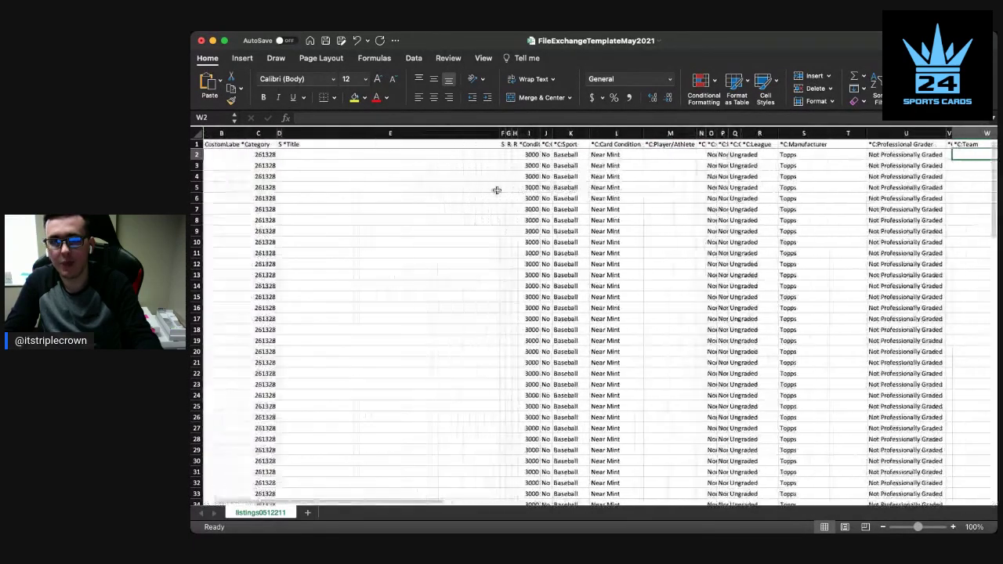
{"action": "left_click", "coordinate": [473, 155]}
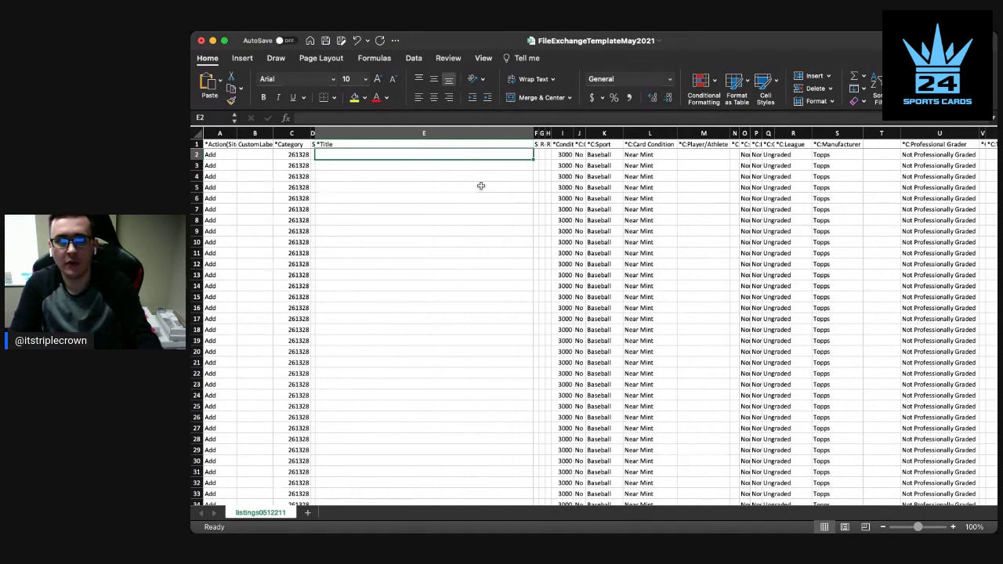
{"action": "type", "text": "Shohei"}
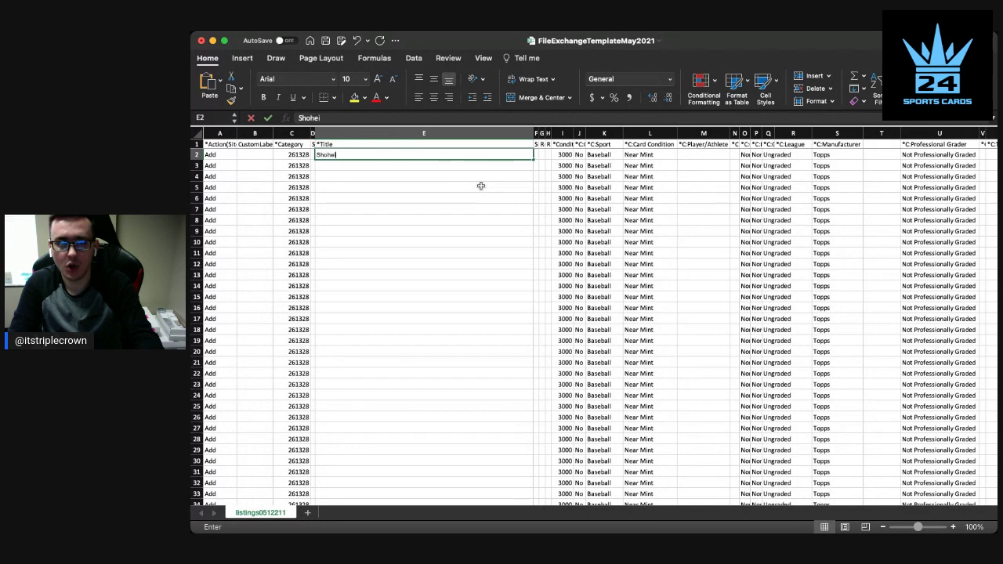
{"action": "type", "text": " Ohtani 2022 To"}
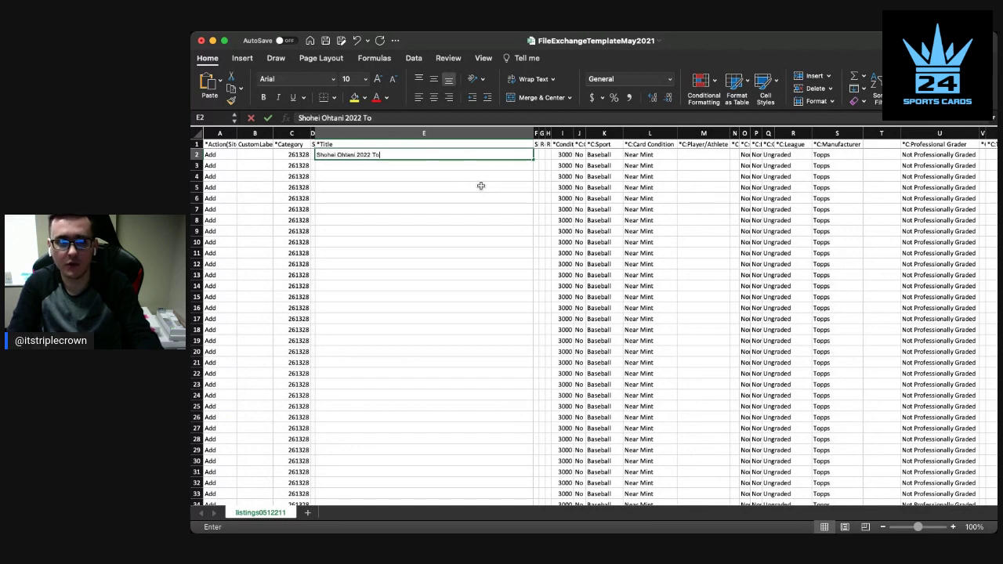
{"action": "type", "text": "pps #1 [Ba"}
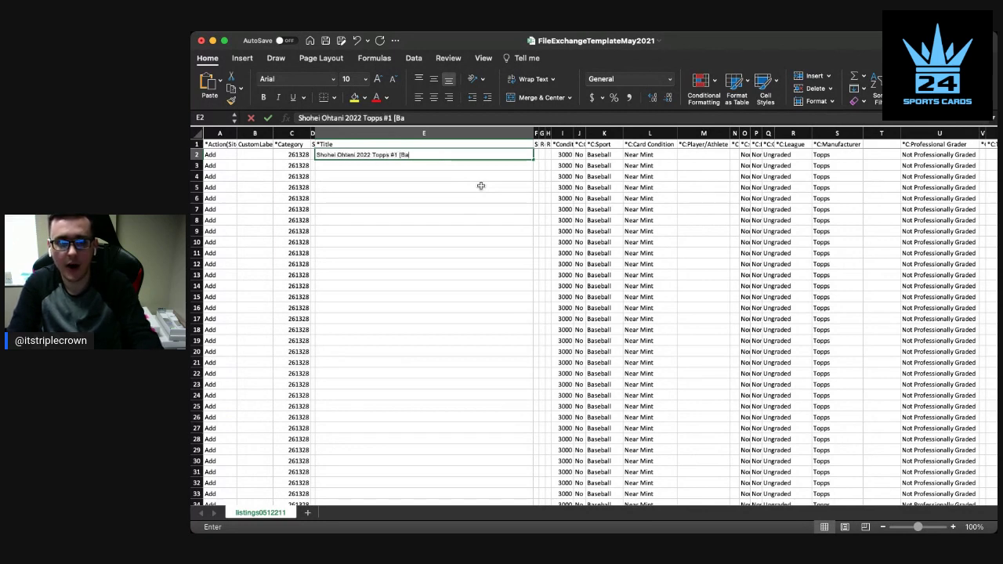
{"action": "type", "text": "se] Los Ange"}
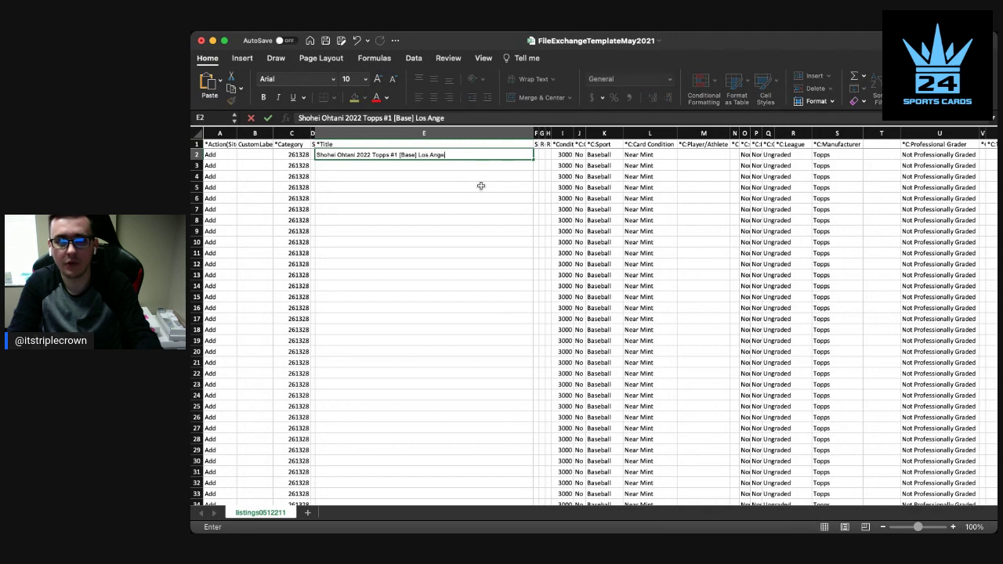
{"action": "type", "text": "les Ange"}
{"action": "key", "text": "Tab"}
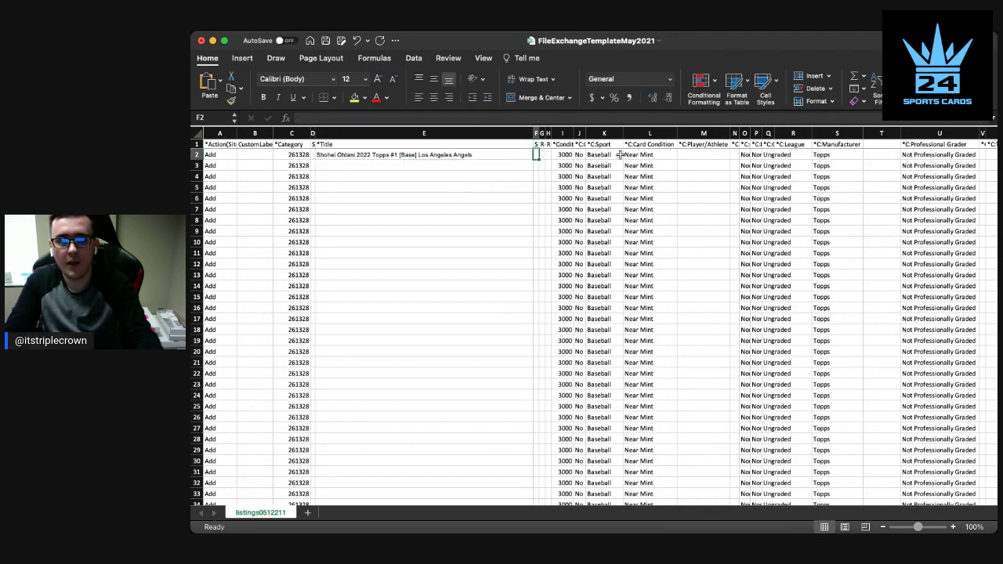
Enter Shohei Ohtani as the player/athlete in M2 and Los Angeles Angels as the team in W2.
{"action": "left_click", "coordinate": [704, 156]}
{"action": "type", "text": "Shohe"}
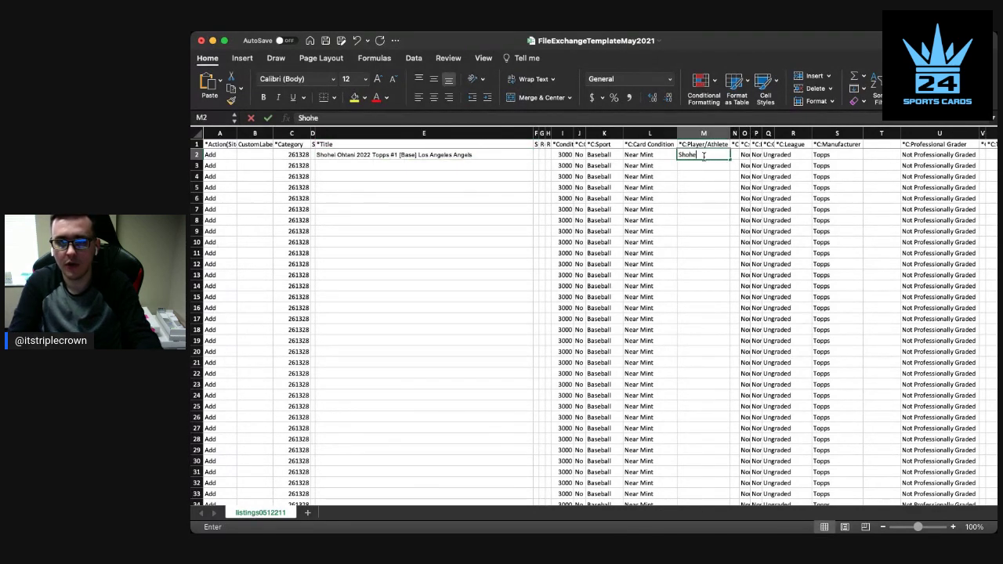
{"action": "type", "text": "i Ohtani"}
{"action": "scroll", "coordinate": [705, 236], "scroll_direction": "right", "scroll_amount": 5}
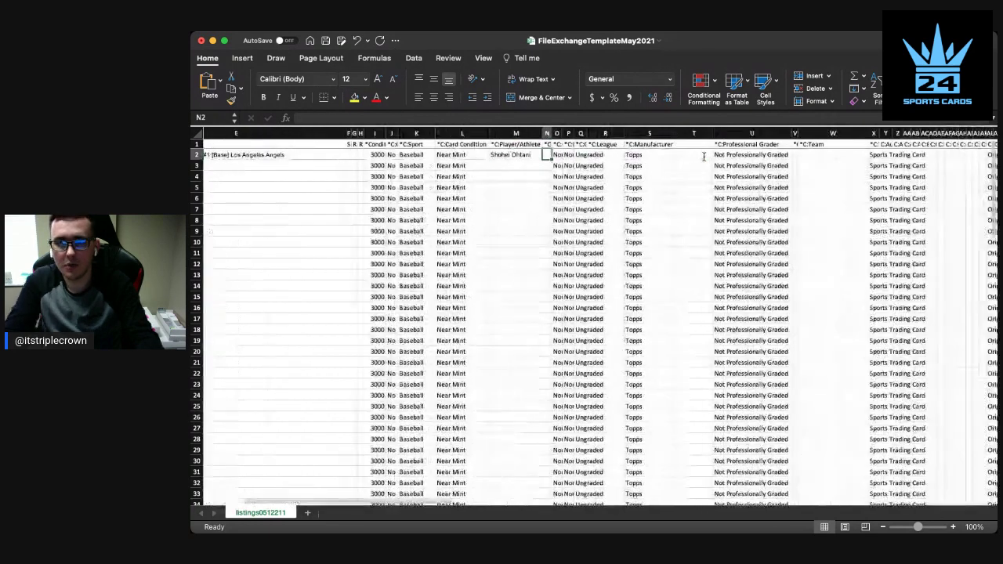
{"action": "left_click", "coordinate": [802, 154]}
{"action": "type", "text": "Los Angele"}
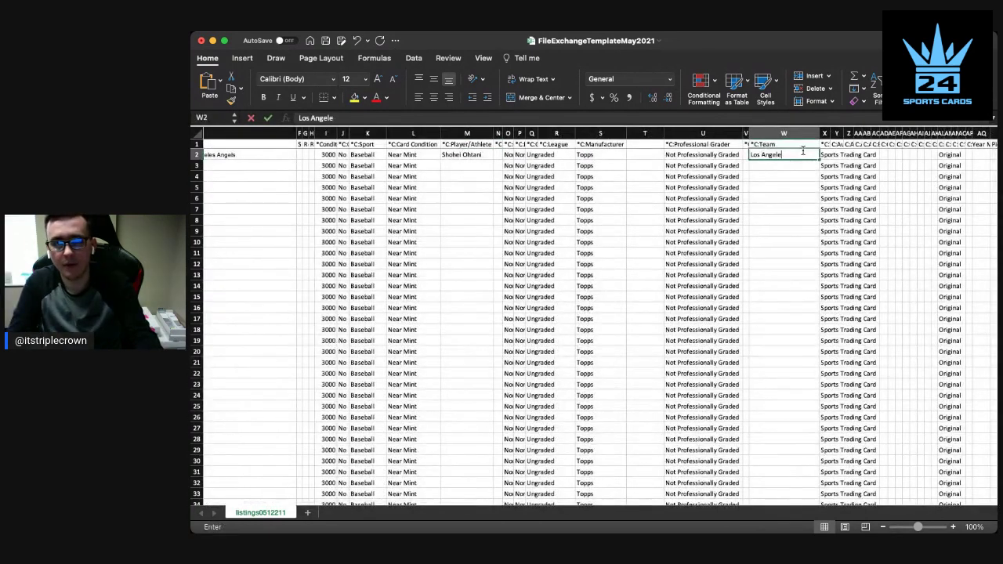
{"action": "type", "text": "s Angels"}
{"action": "key", "text": "Return"}
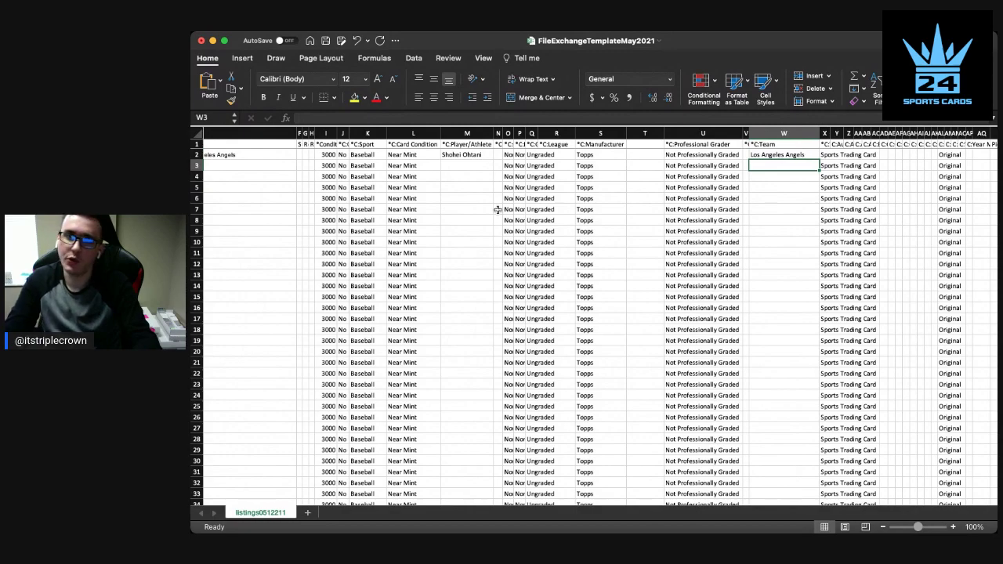
{"action": "scroll", "coordinate": [497, 208], "scroll_direction": "left", "scroll_amount": 10}
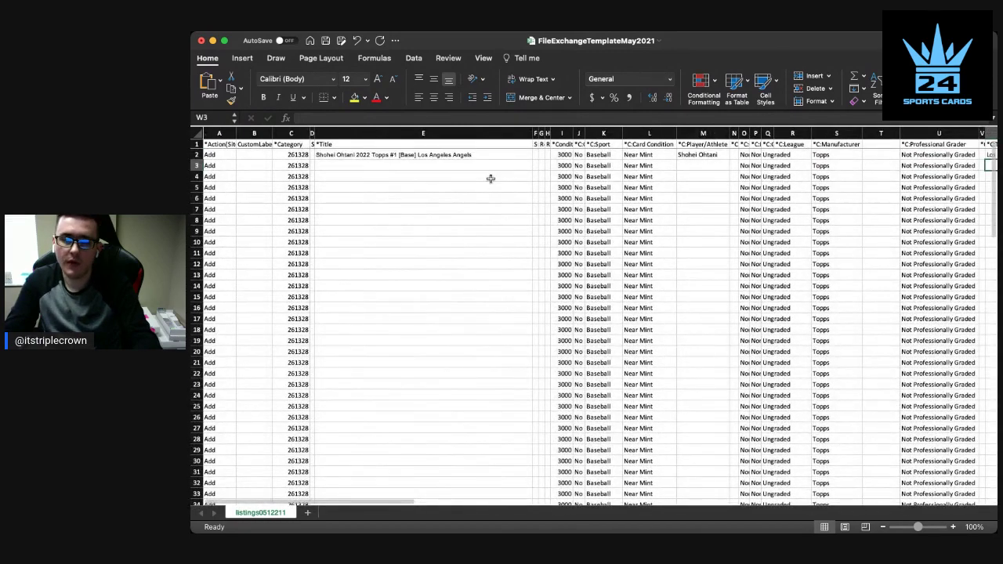
{"action": "left_click", "coordinate": [491, 177]}
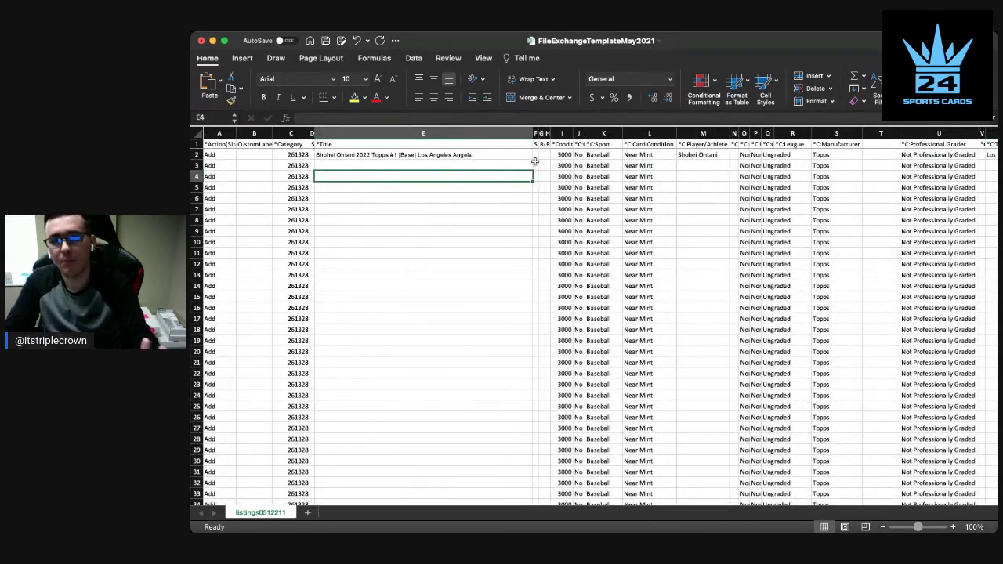
Switch to the Listings Autofill Template in Google Sheets and examine the Generic sheet's card rows and the card name formula in A3.
{"action": "key", "text": "super+Tab"}
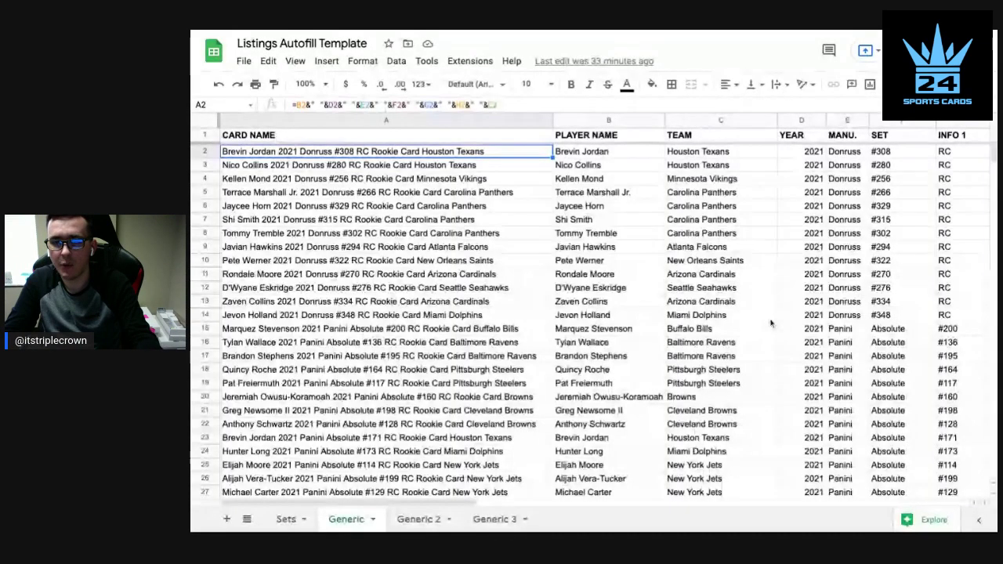
{"action": "scroll", "coordinate": [771, 322], "scroll_direction": "down", "scroll_amount": 2}
{"action": "scroll", "coordinate": [770, 322], "scroll_direction": "down", "scroll_amount": 4}
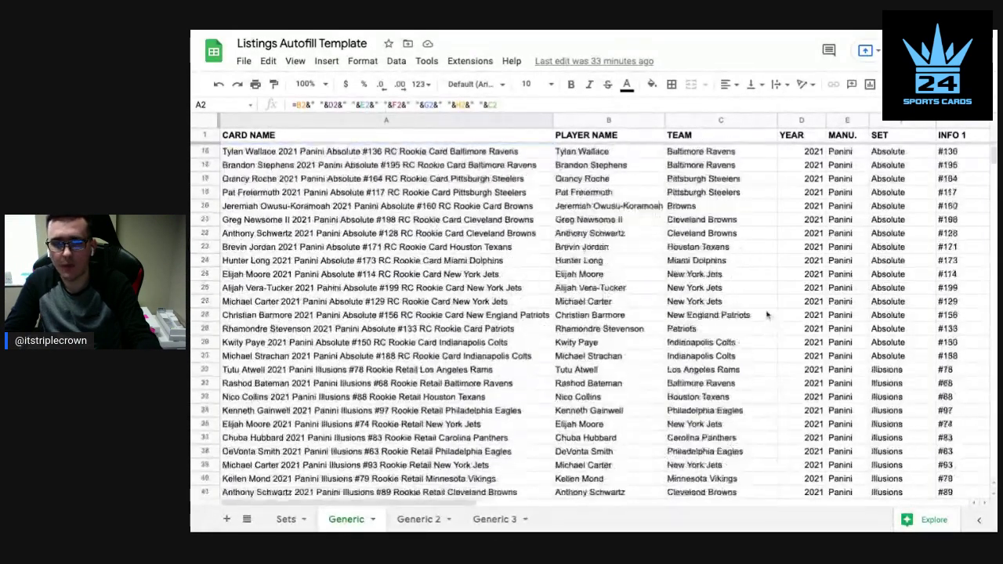
{"action": "scroll", "coordinate": [768, 314], "scroll_direction": "down", "scroll_amount": 3}
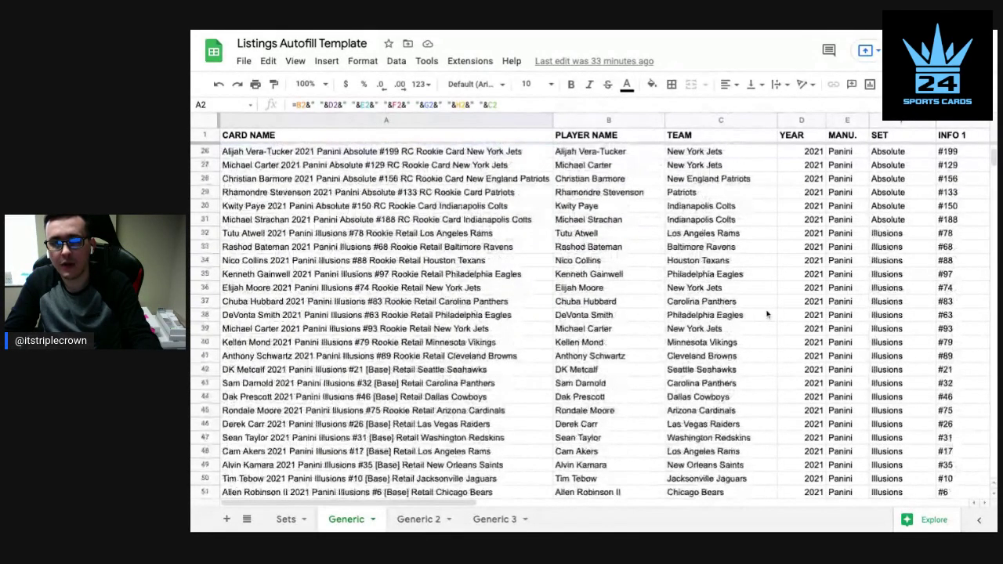
{"action": "scroll", "coordinate": [767, 314], "scroll_direction": "up", "scroll_amount": 8}
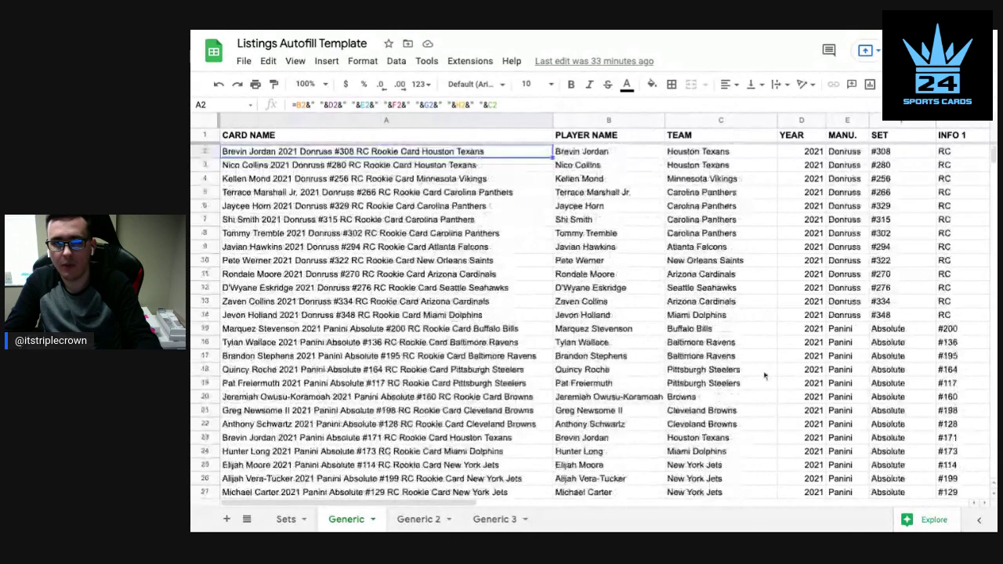
{"action": "left_click", "coordinate": [385, 166]}
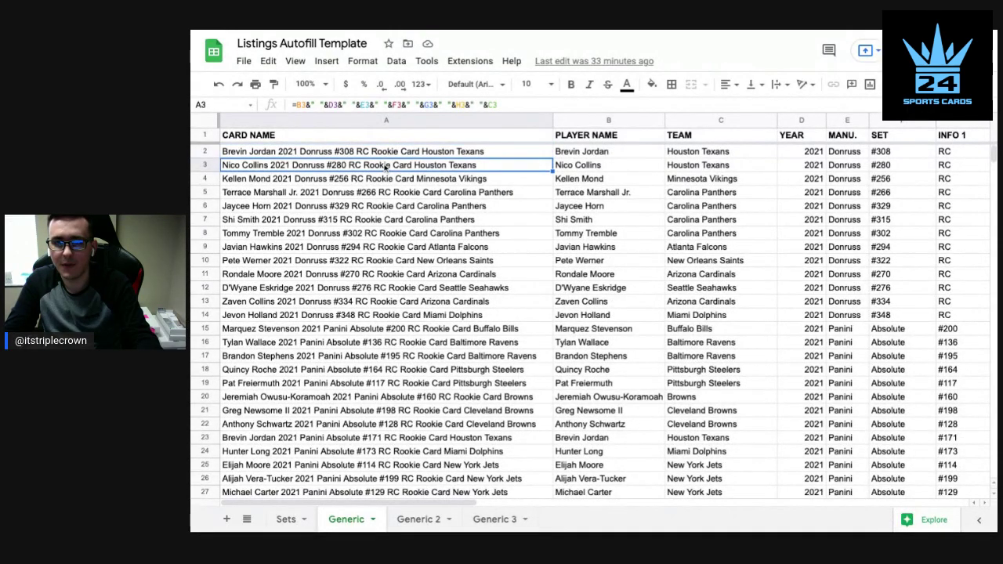
Examine the A2 card name formula against the row 2 source cells from Player Name through Qty.
{"action": "left_click", "coordinate": [384, 154]}
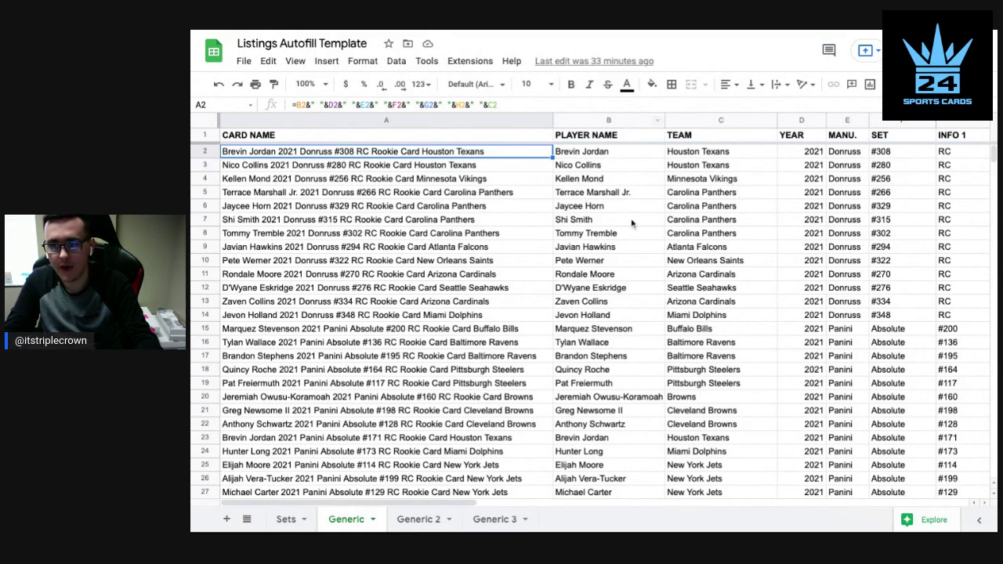
{"action": "scroll", "coordinate": [595, 223], "scroll_direction": "right", "scroll_amount": 5}
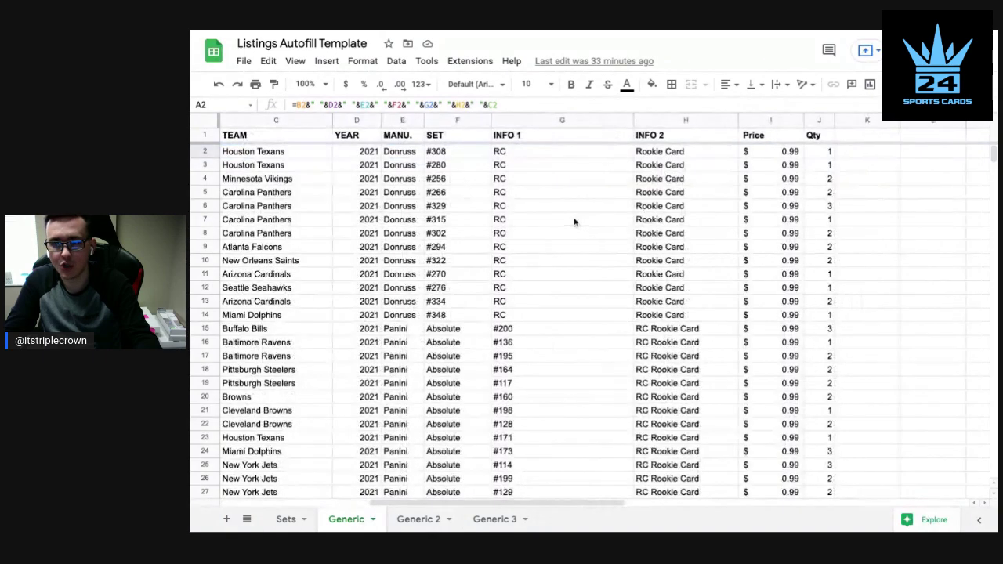
{"action": "scroll", "coordinate": [580, 222], "scroll_direction": "left", "scroll_amount": 5}
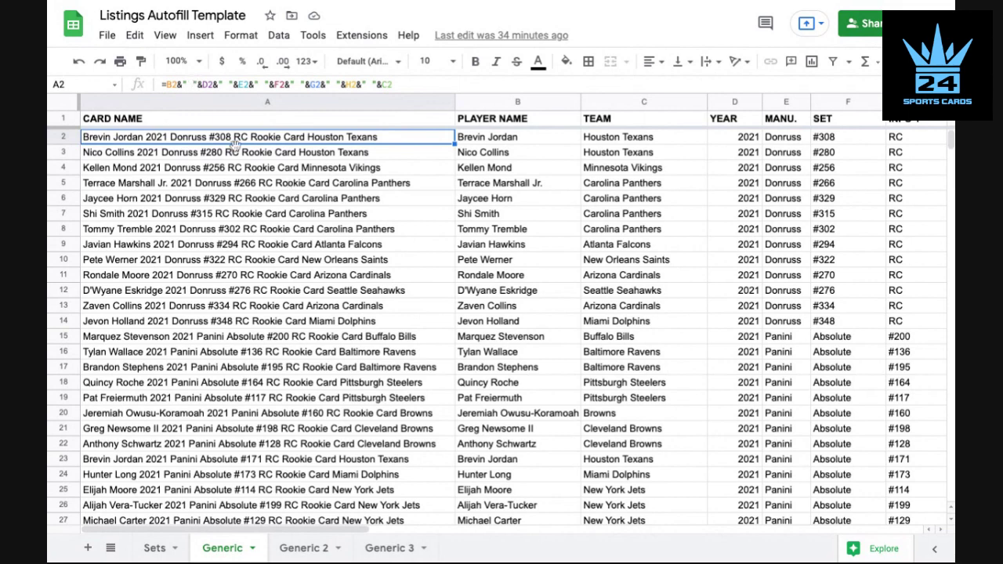
{"action": "left_click", "coordinate": [254, 181]}
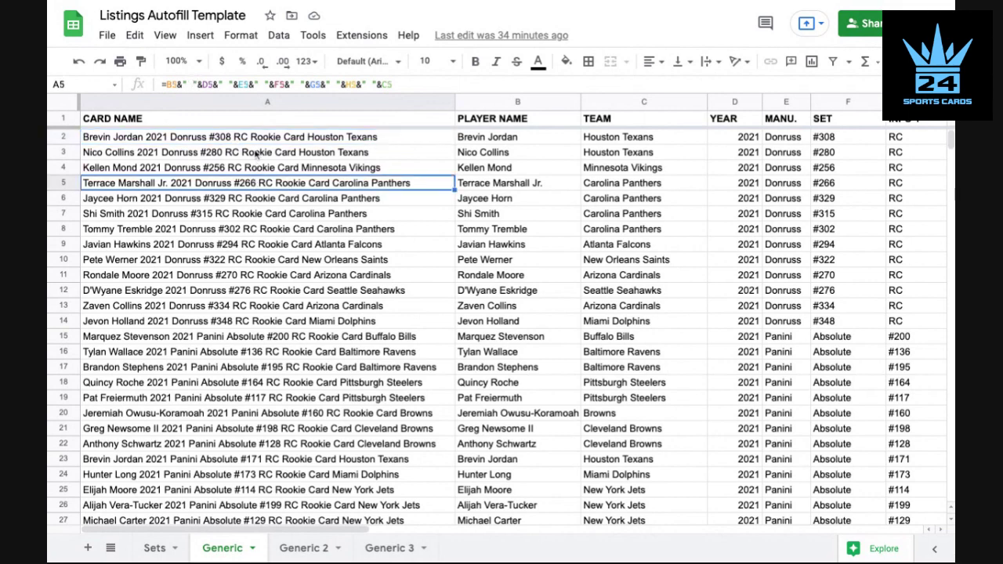
{"action": "left_click", "coordinate": [256, 140]}
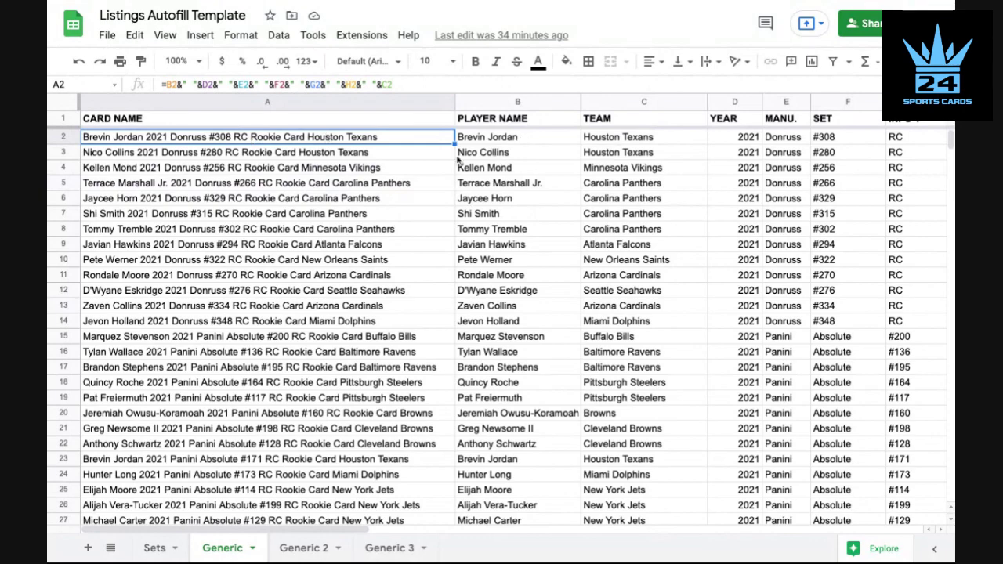
{"action": "scroll", "coordinate": [251, 141], "scroll_direction": "right", "scroll_amount": 2}
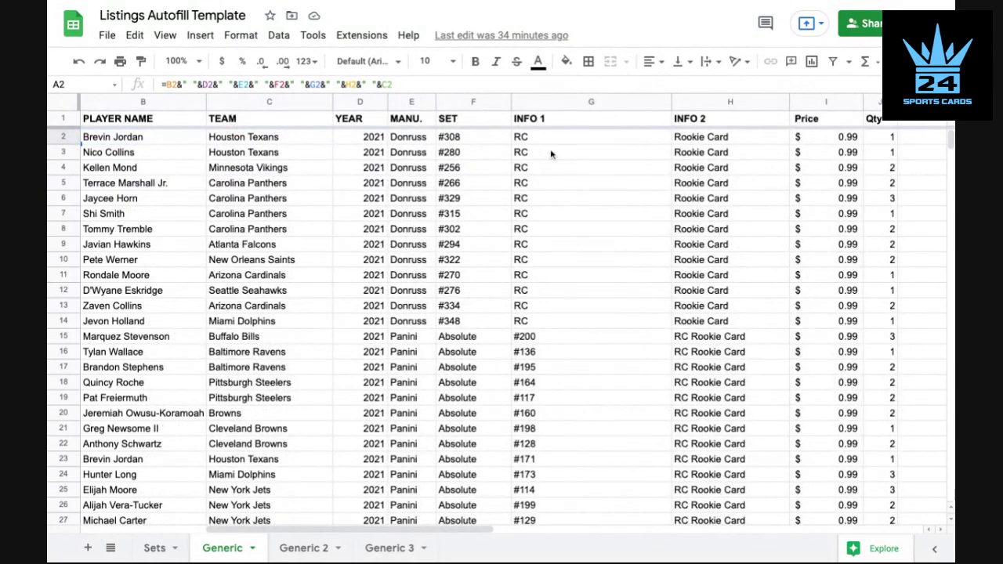
{"action": "left_click", "coordinate": [166, 139]}
{"action": "key", "text": "ctrl+shift+Right"}
{"action": "left_click", "coordinate": [166, 140]}
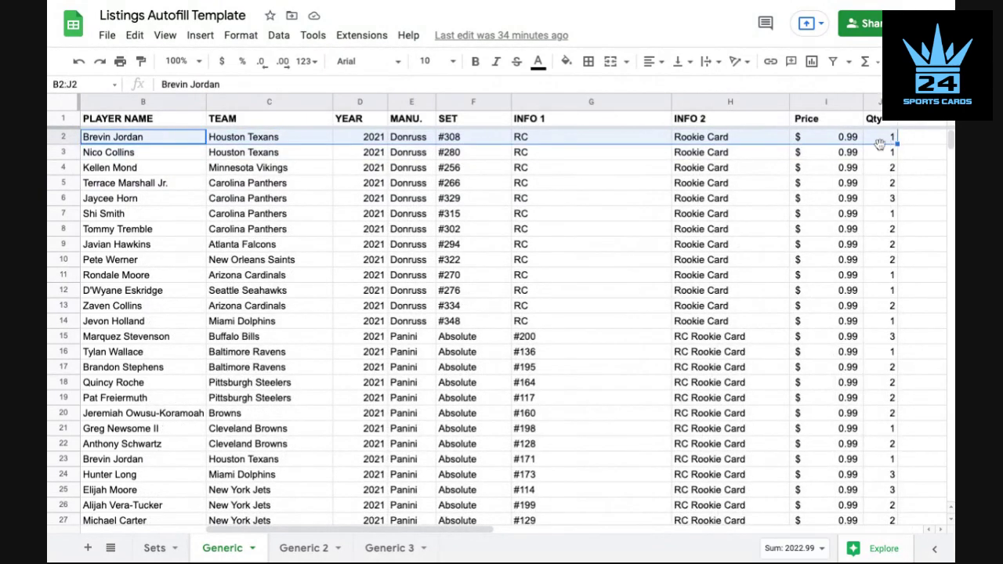
{"action": "scroll", "coordinate": [560, 167], "scroll_direction": "left", "scroll_amount": 2}
{"action": "left_click", "coordinate": [353, 139]}
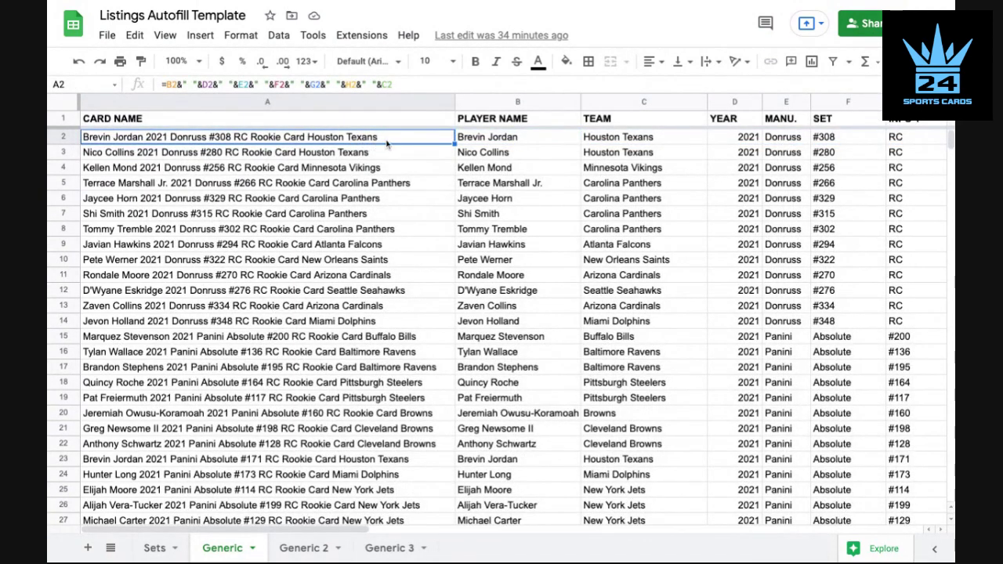
Check the individual player name, team, price and quantity cells of the first card in row 2.
{"action": "left_click", "coordinate": [507, 143]}
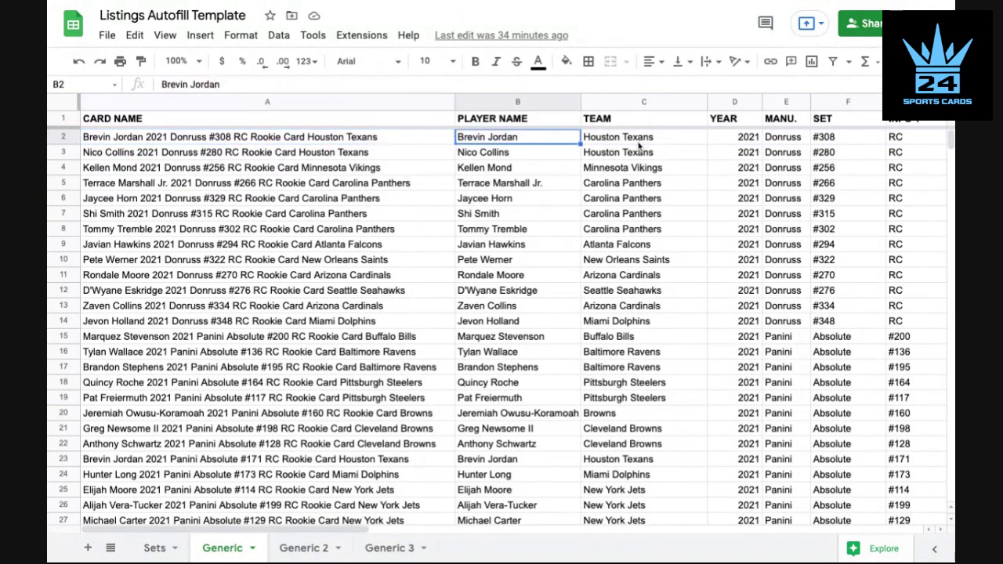
{"action": "left_click", "coordinate": [634, 138]}
{"action": "scroll", "coordinate": [634, 138], "scroll_direction": "right", "scroll_amount": 5}
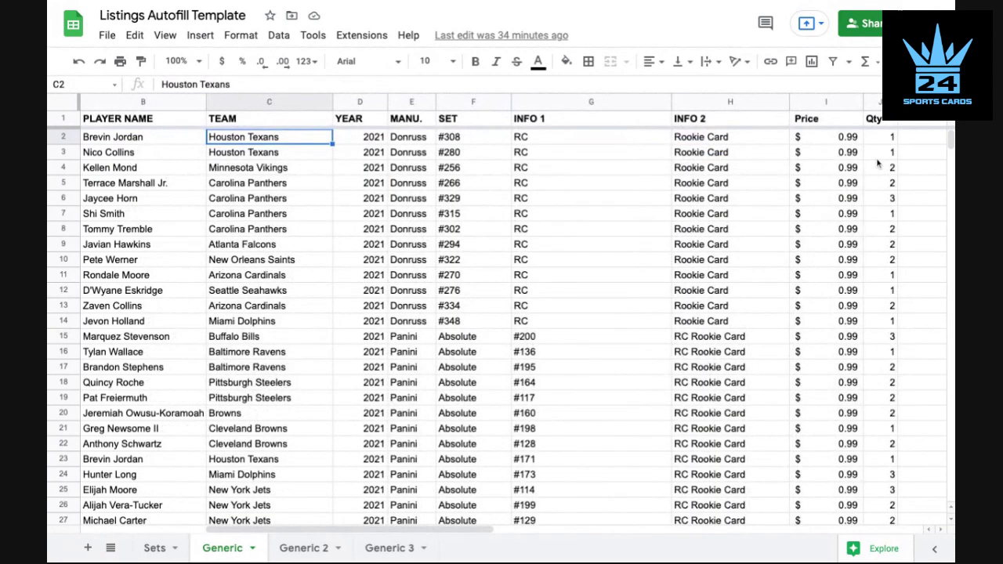
{"action": "left_click", "coordinate": [848, 141]}
{"action": "left_click", "coordinate": [891, 141]}
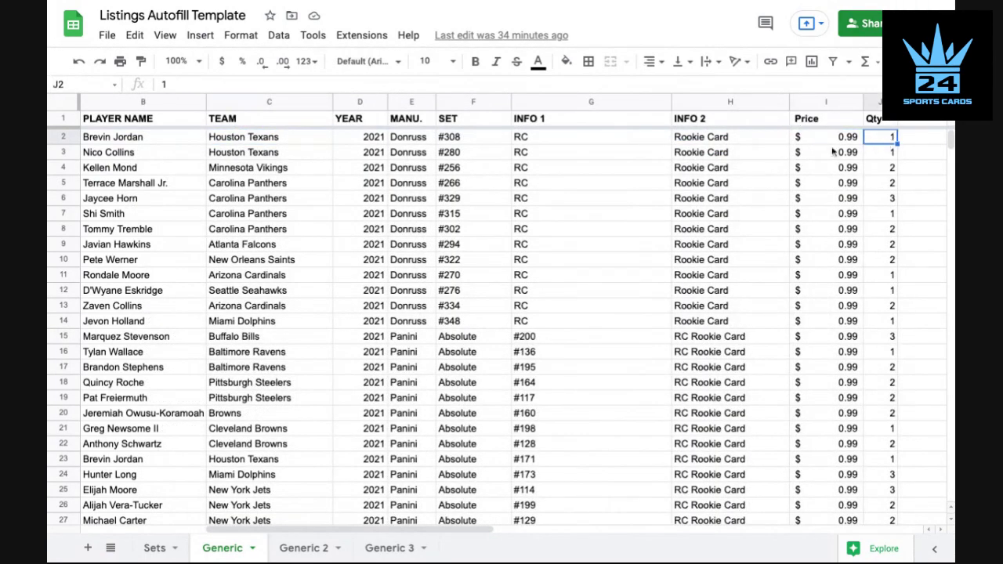
{"action": "scroll", "coordinate": [561, 196], "scroll_direction": "left", "scroll_amount": 5}
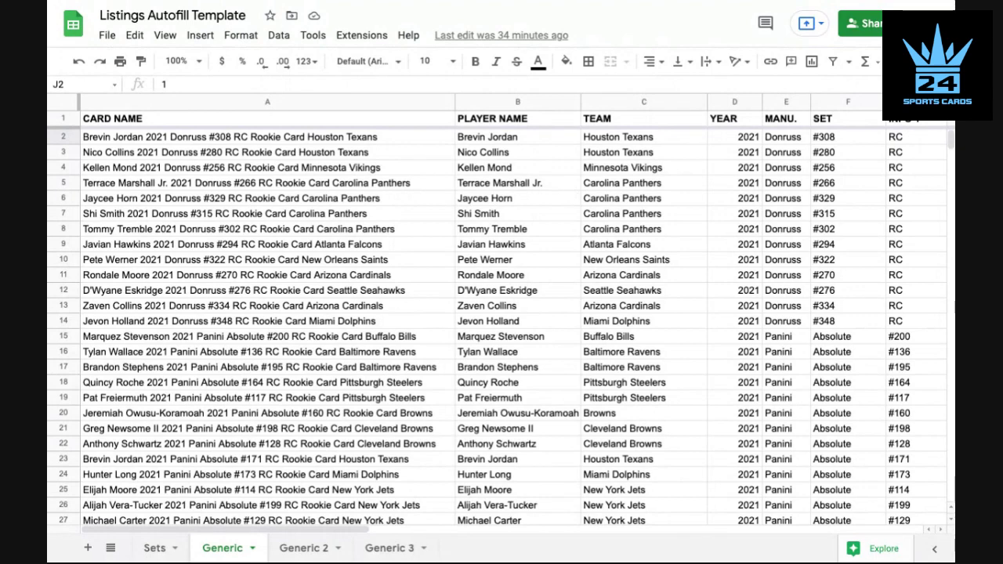
Examine how the A2 card name formula references the player cell and joins the cells with quoted spaces.
{"action": "left_click", "coordinate": [324, 138]}
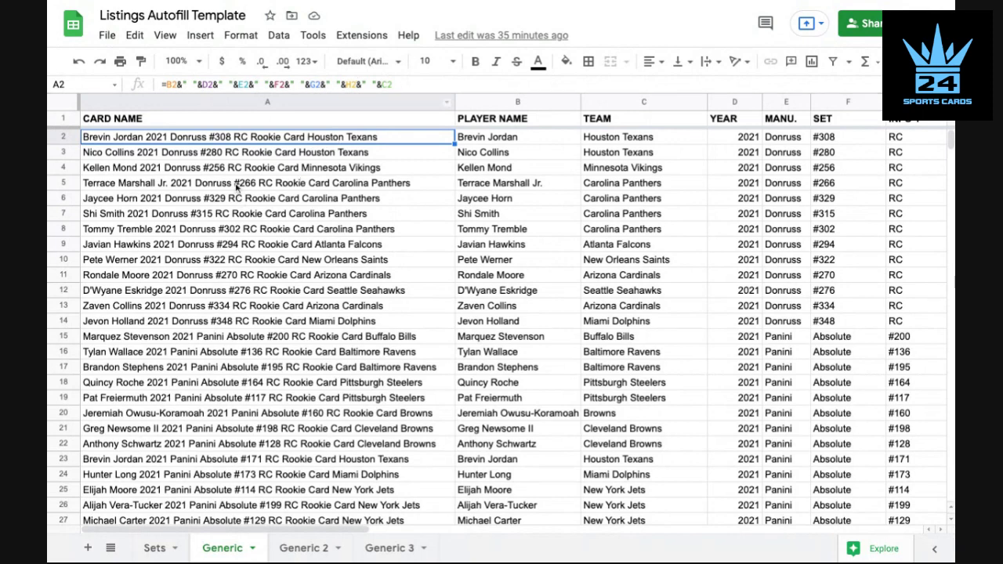
{"action": "left_click", "coordinate": [250, 167]}
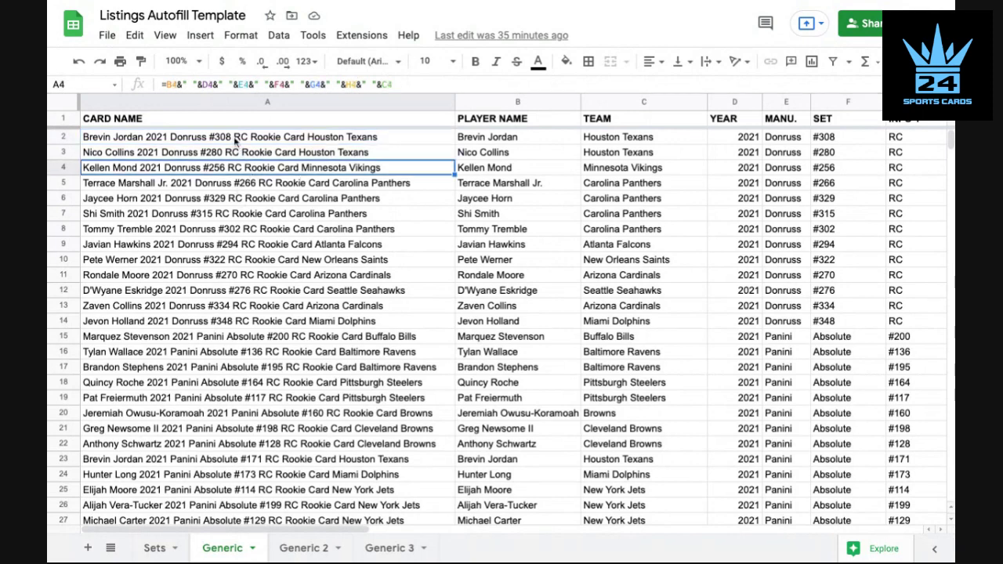
{"action": "left_click", "coordinate": [233, 139]}
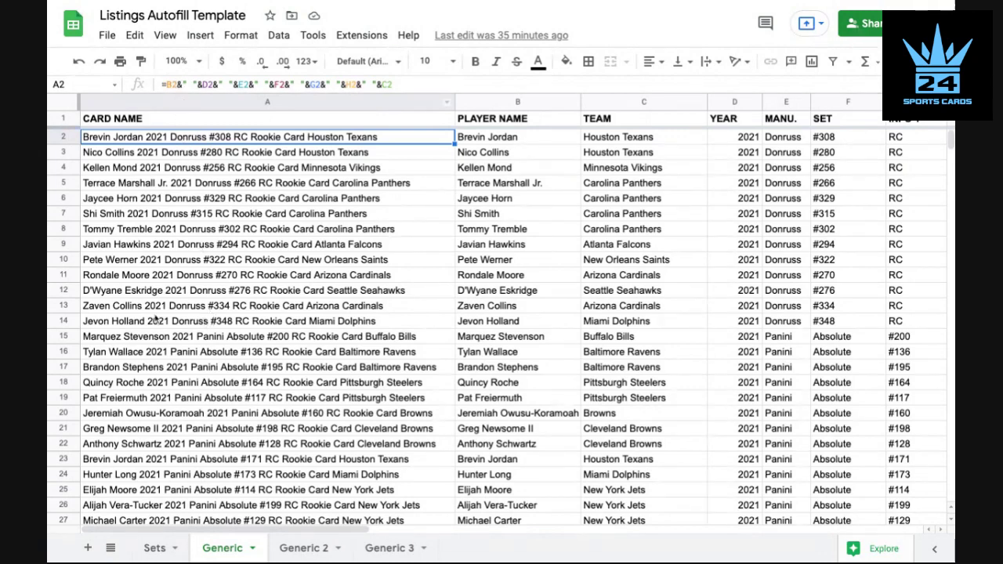
{"action": "left_click", "coordinate": [553, 143]}
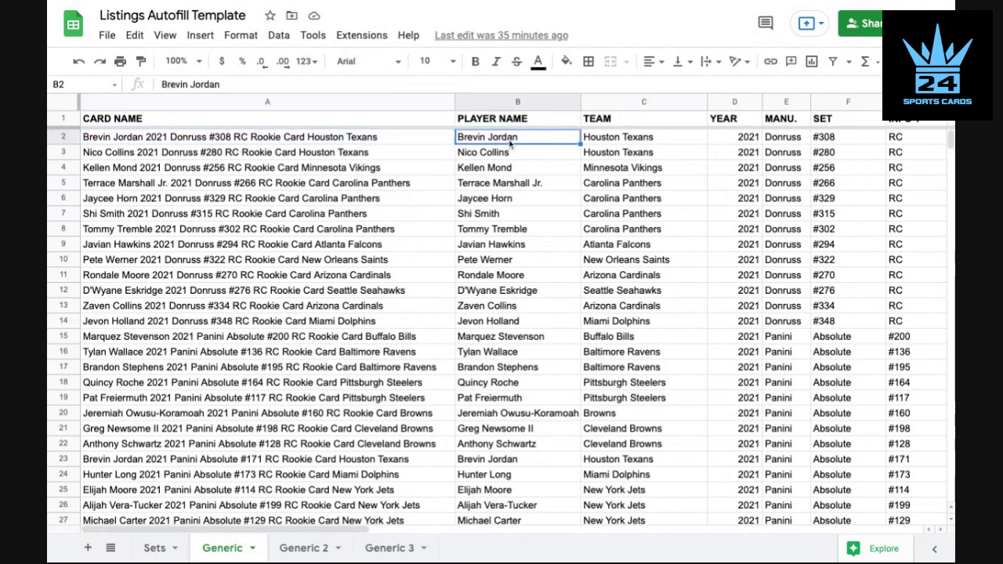
{"action": "left_click", "coordinate": [341, 141]}
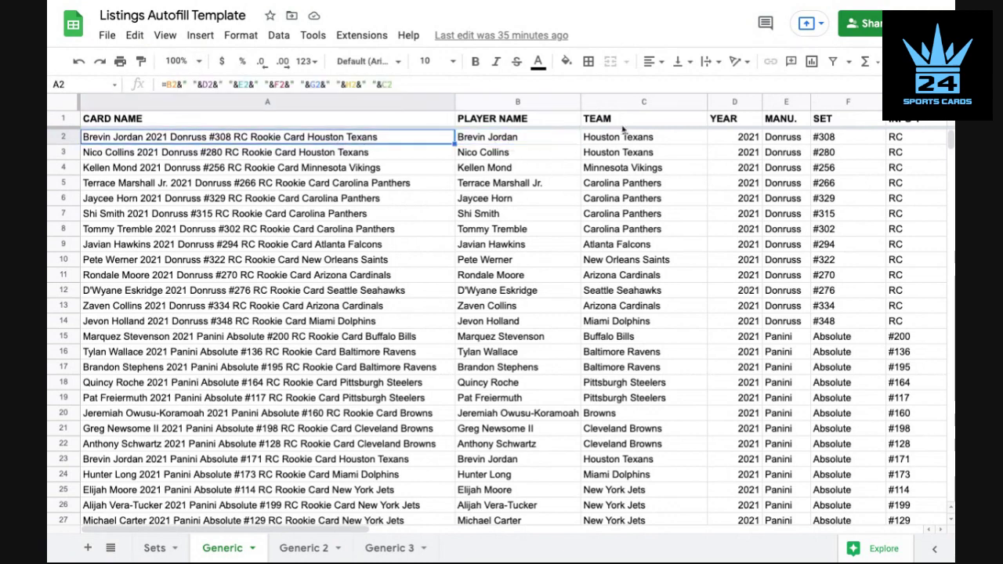
{"action": "left_click", "coordinate": [500, 141]}
{"action": "left_click", "coordinate": [388, 140]}
{"action": "left_click", "coordinate": [194, 85]}
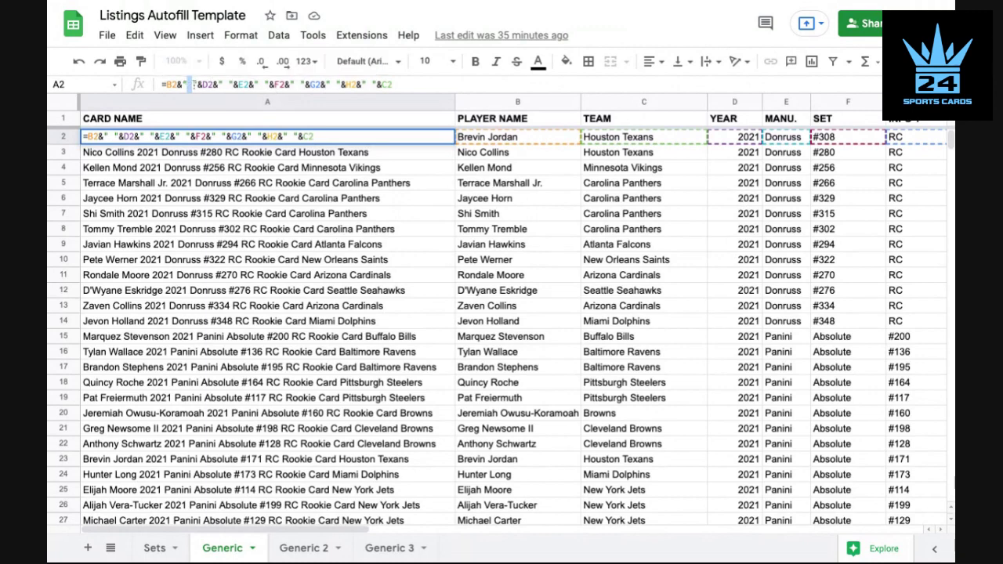
{"action": "left_click", "coordinate": [222, 174]}
{"action": "left_click", "coordinate": [204, 138]}
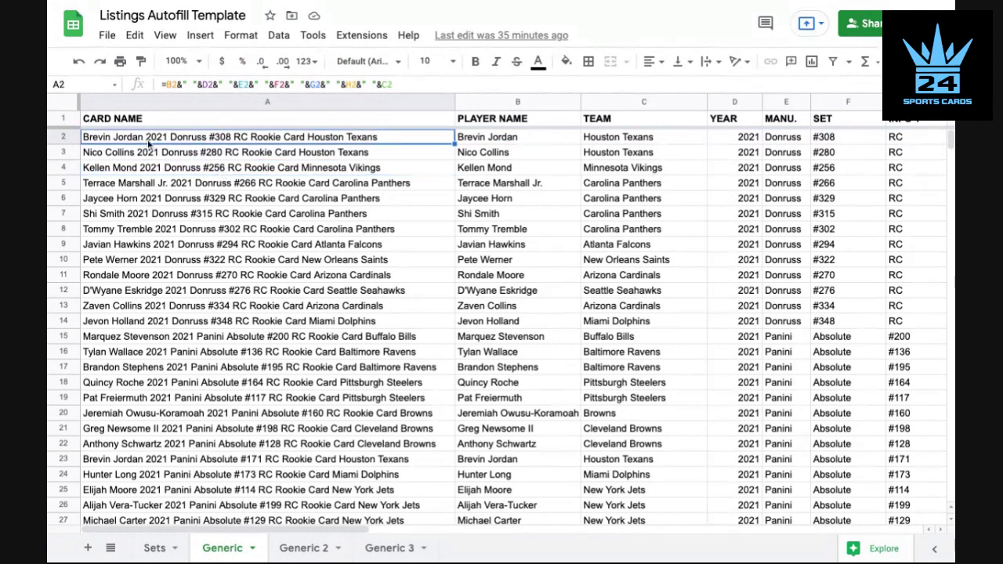
Try the A2 card name formula without the quoted space between B2 and D2.
{"action": "double_click", "coordinate": [199, 87]}
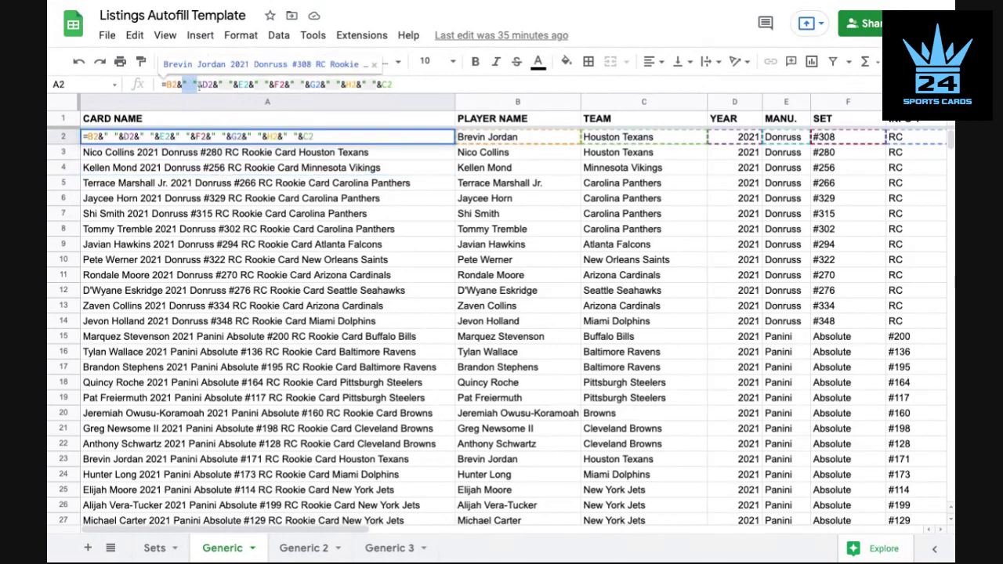
{"action": "key", "text": "BackSpace"}
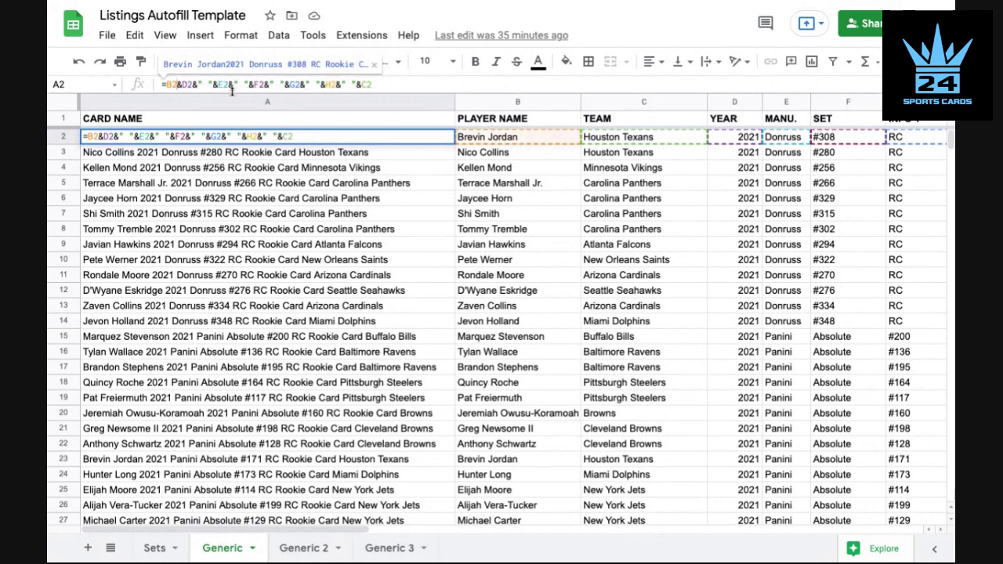
{"action": "key", "text": "Return"}
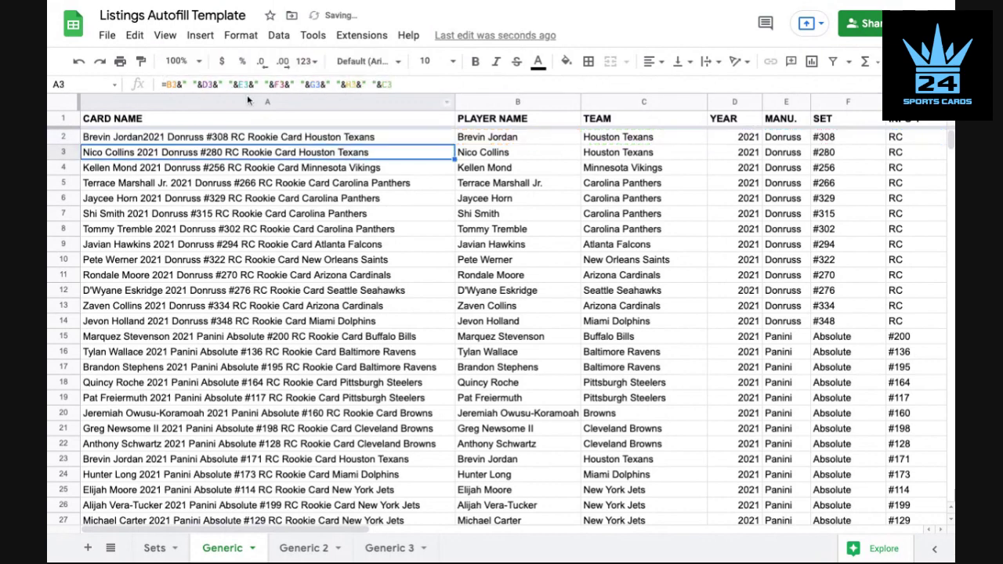
{"action": "left_click", "coordinate": [163, 139]}
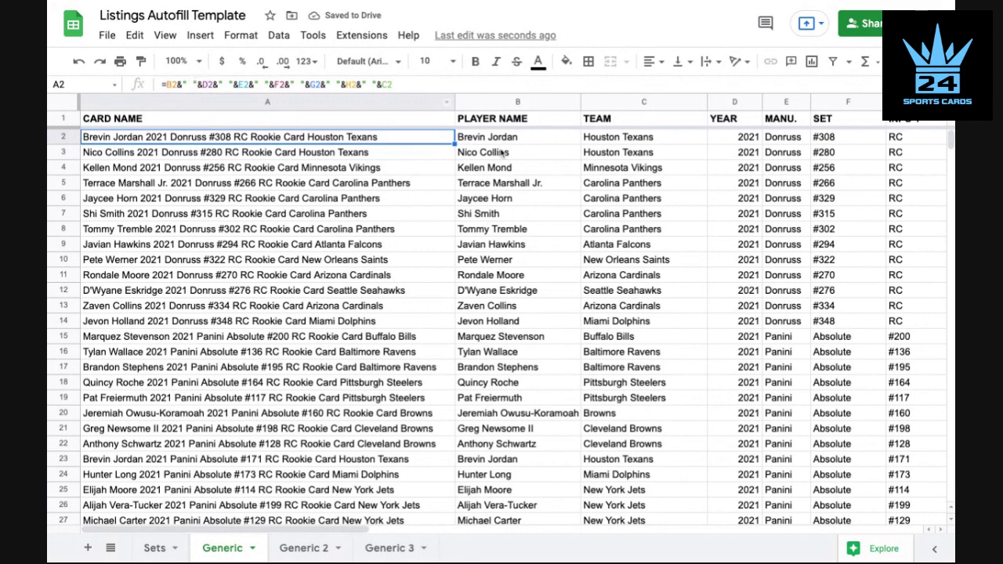
Fill the A2 card name formula down through A17 and check the row references in the copied formulas.
{"action": "left_click_drag", "start_coordinate": [455, 143], "coordinate": [455, 372]}
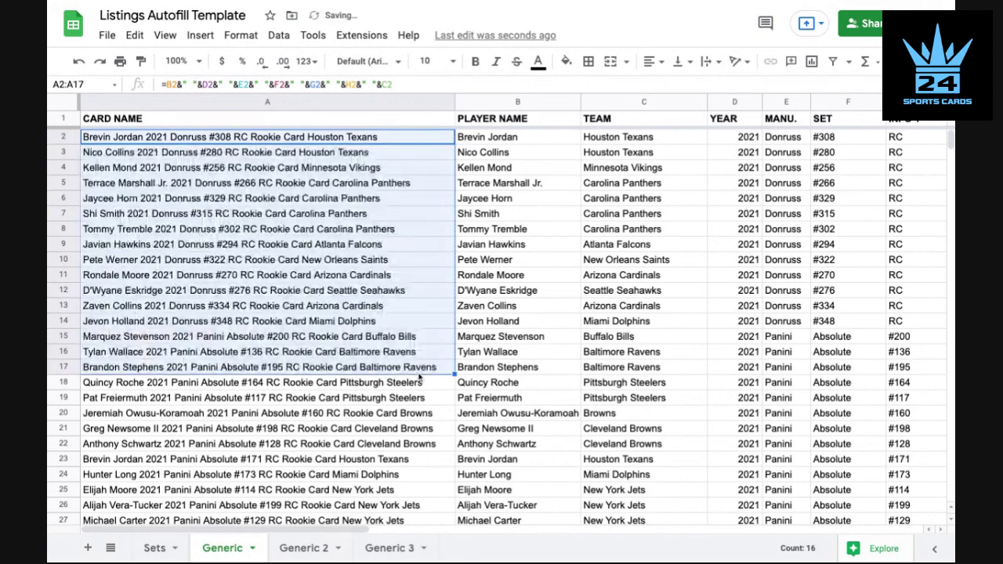
{"action": "left_click", "coordinate": [418, 362]}
{"action": "left_click", "coordinate": [418, 374]}
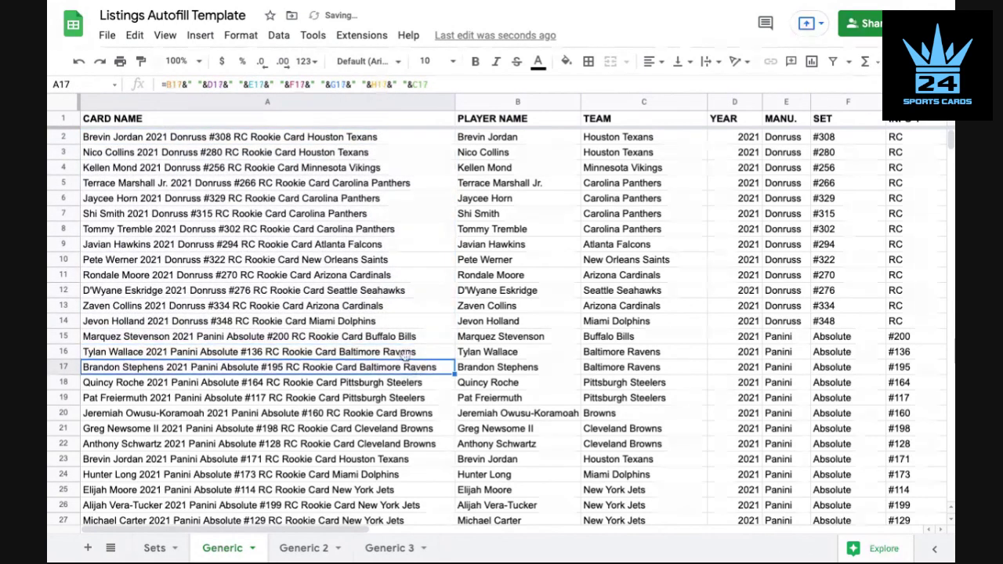
{"action": "left_click", "coordinate": [397, 276]}
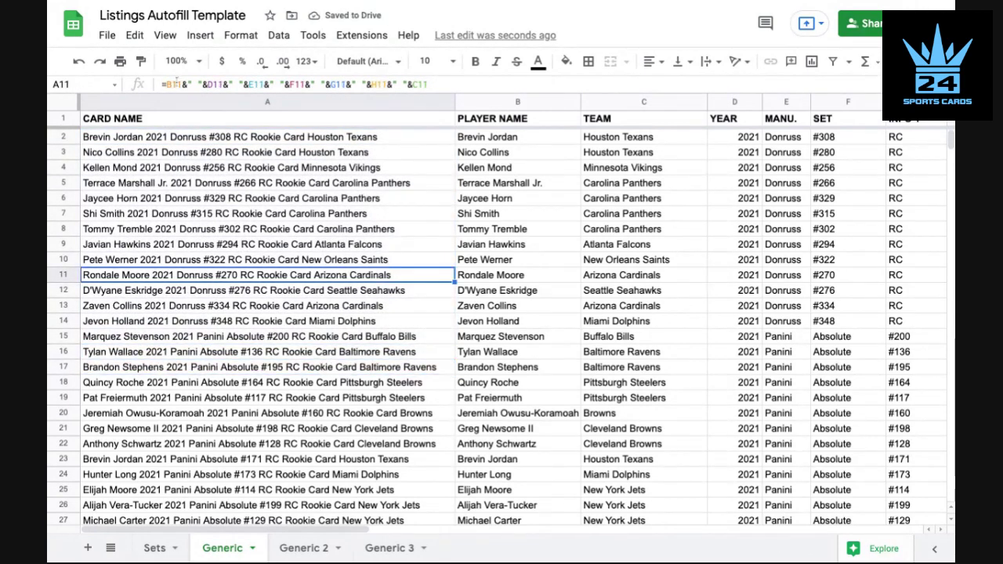
{"action": "left_click", "coordinate": [238, 429]}
{"action": "left_click", "coordinate": [205, 322]}
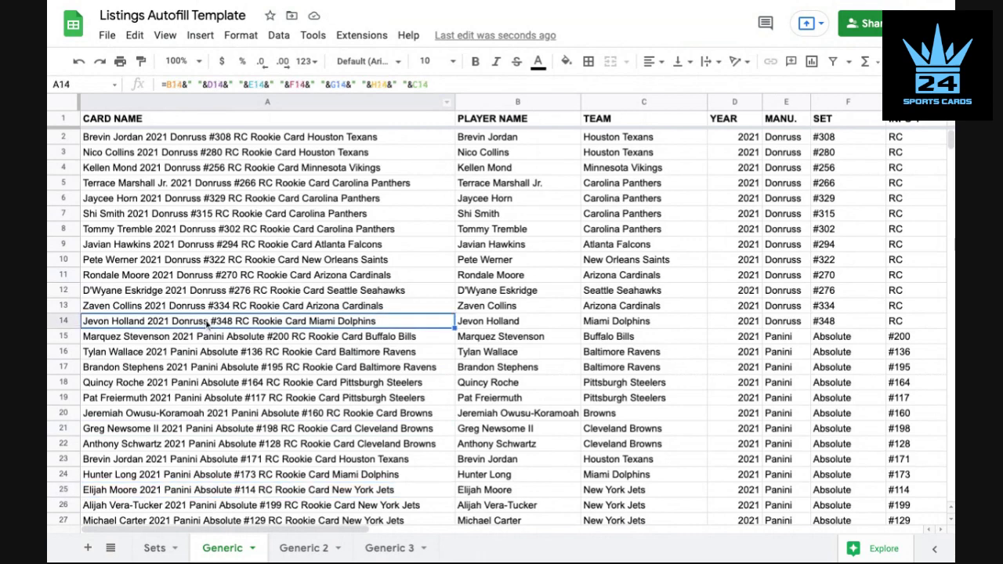
{"action": "left_click", "coordinate": [276, 185]}
{"action": "left_click", "coordinate": [296, 139]}
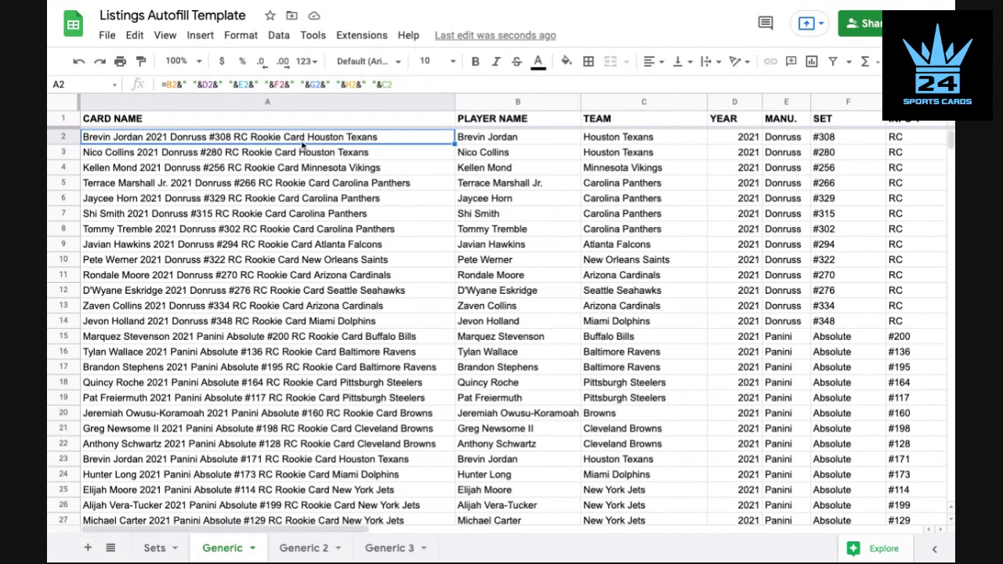
Change the player name in B2 to Shohei Ohtani and the team in C2 to Los Angeles Angels.
{"action": "left_click", "coordinate": [647, 141]}
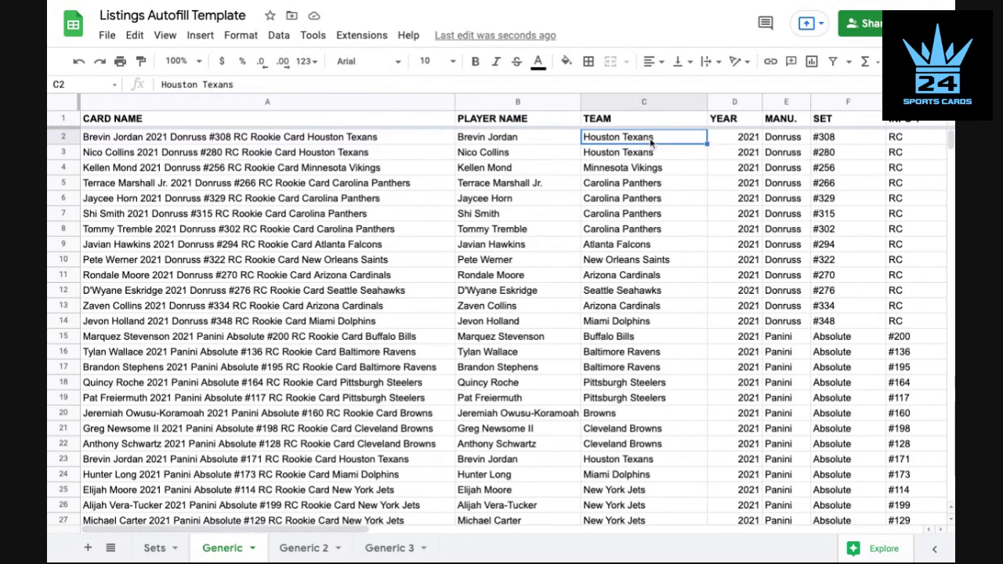
{"action": "scroll", "coordinate": [651, 141], "scroll_direction": "right", "scroll_amount": 2}
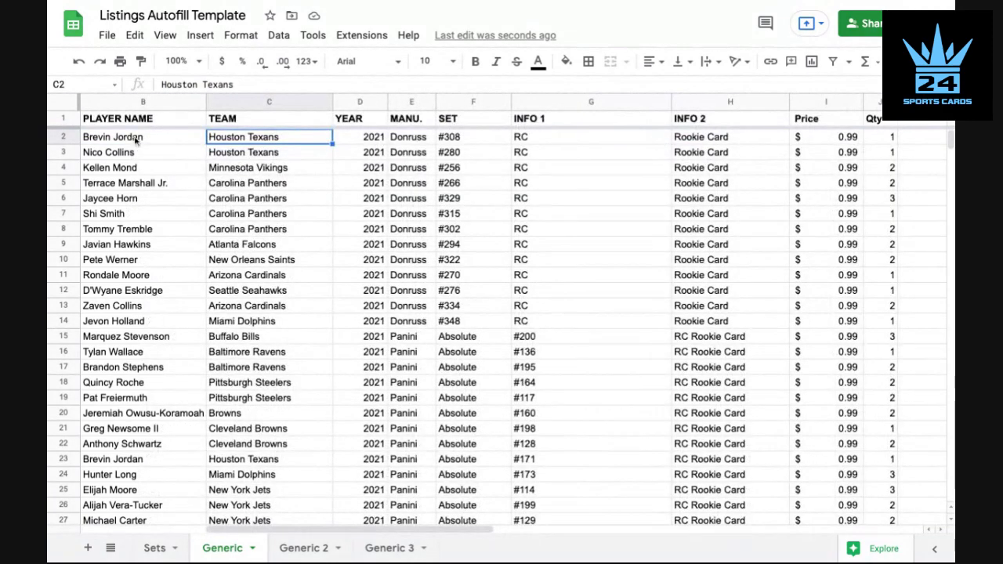
{"action": "scroll", "coordinate": [142, 138], "scroll_direction": "left", "scroll_amount": 2}
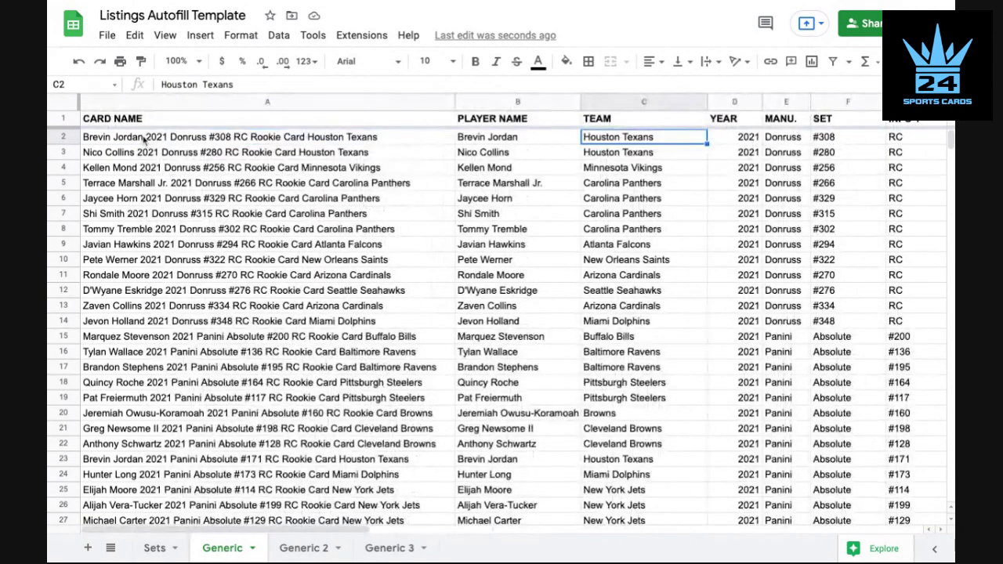
{"action": "scroll", "coordinate": [144, 138], "scroll_direction": "right", "scroll_amount": 2}
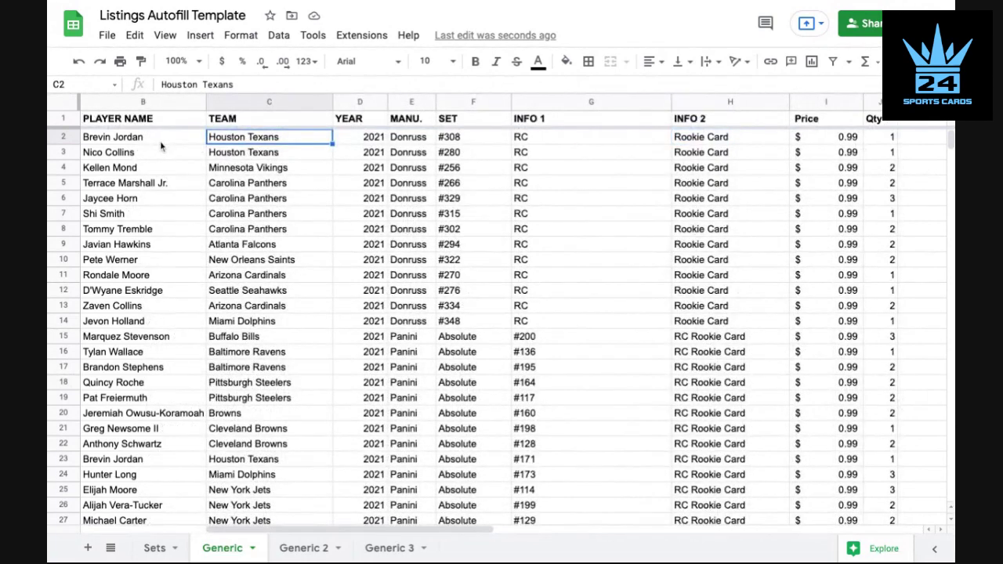
{"action": "left_click", "coordinate": [162, 141]}
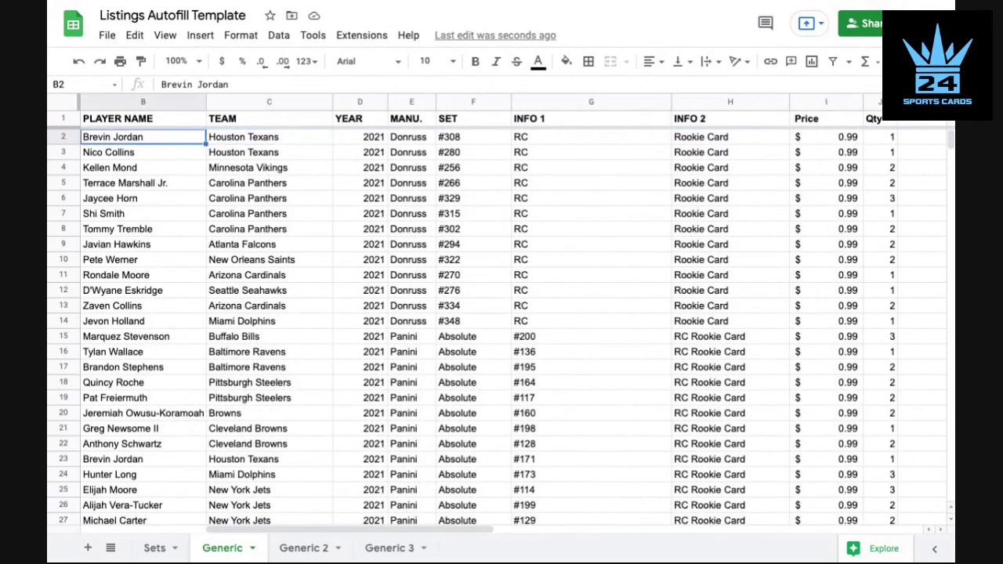
{"action": "type", "text": "Shohe"}
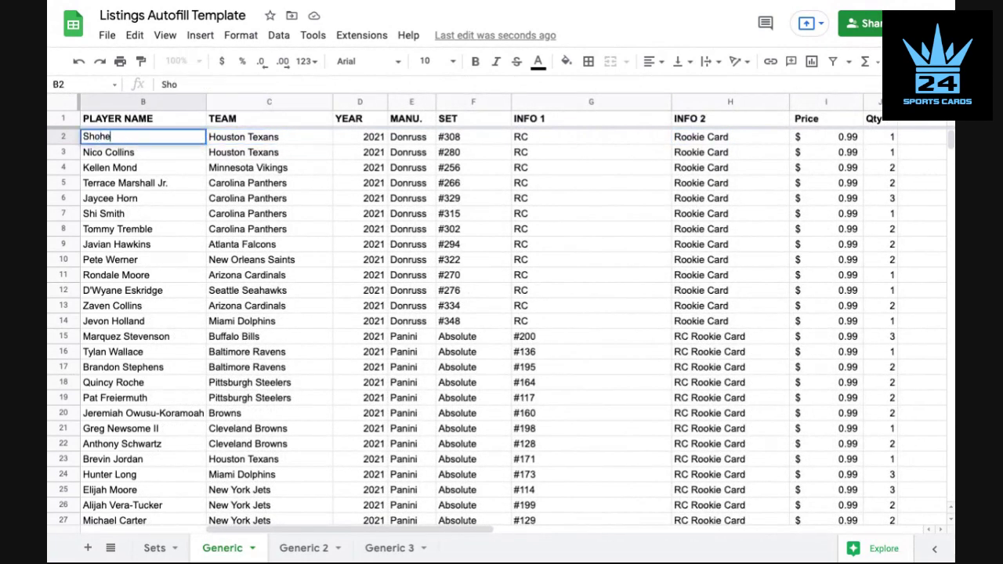
{"action": "type", "text": "i OHtani"}
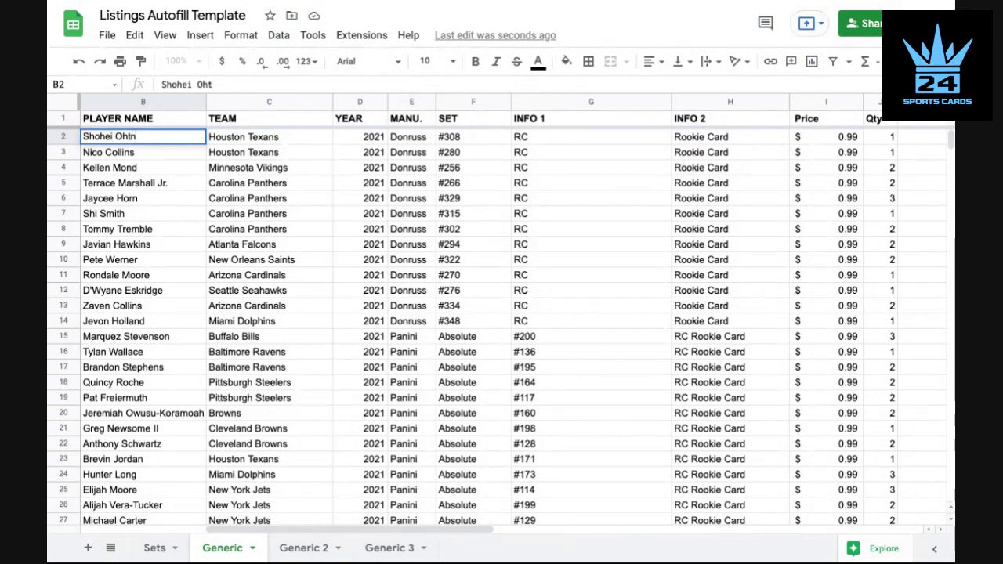
{"action": "key", "text": "Tab"}
{"action": "type", "text": "Los A"}
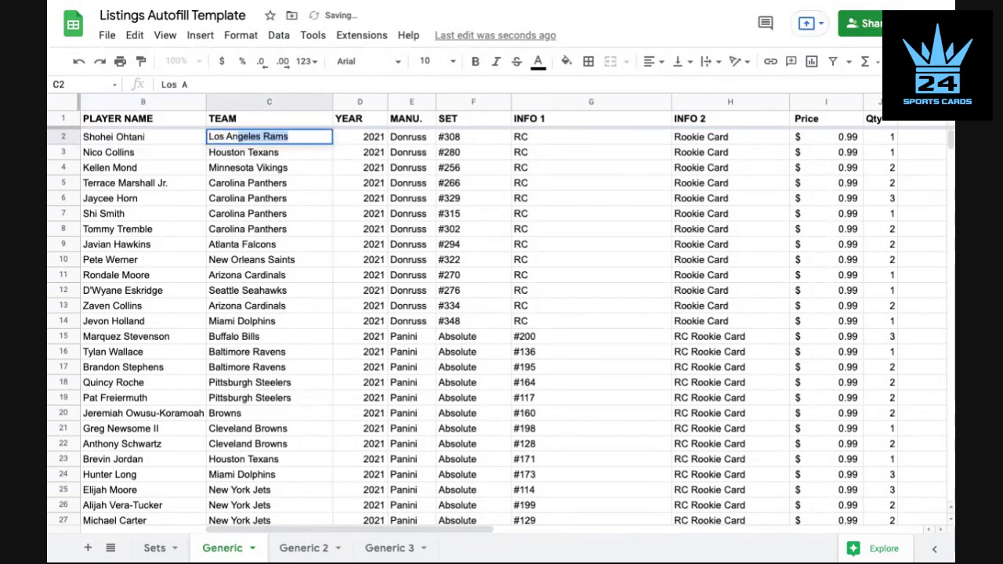
{"action": "type", "text": "ngeles Angels"}
{"action": "key", "text": "Tab"}
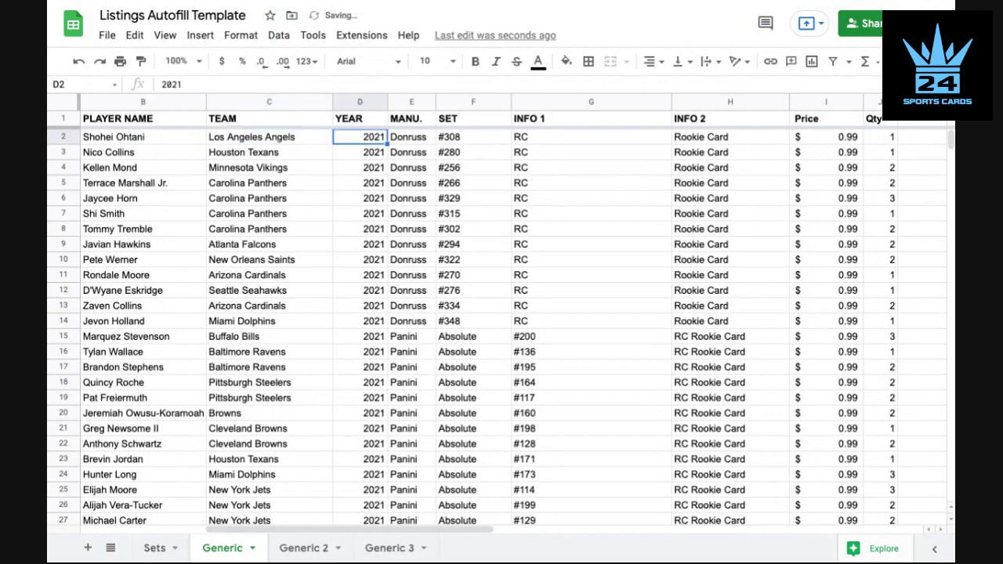
Set the year of the first card in row 2 to 2022 and its manufacturer to Topps.
{"action": "type", "text": "2022"}
{"action": "key", "text": "Tab"}
{"action": "type", "text": "Topps"}
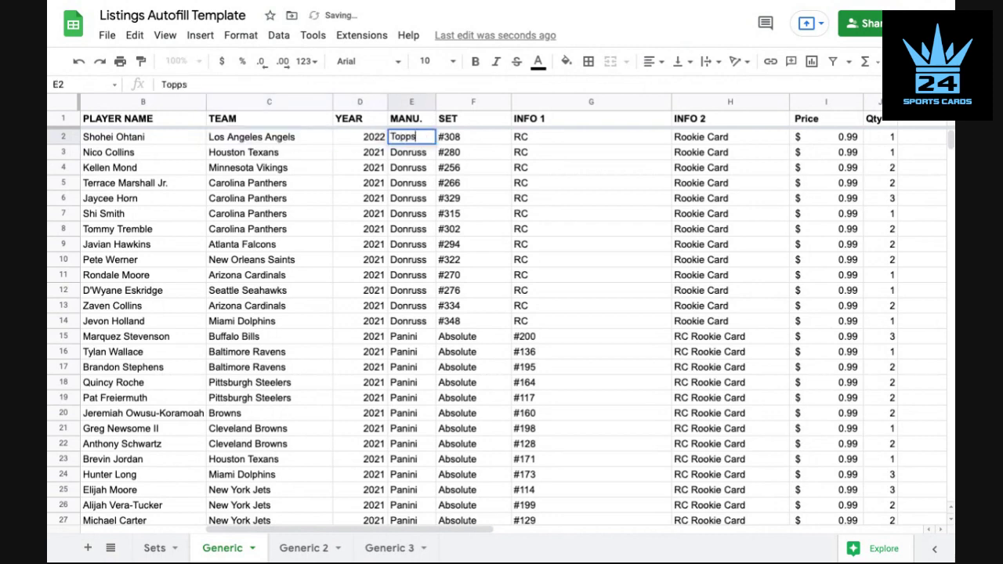
{"action": "key", "text": "Tab"}
Enter #1 in the set cell F2 and [Base] in the Info 1 cell G2.
{"action": "type", "text": "#1"}
{"action": "key", "text": "Tab"}
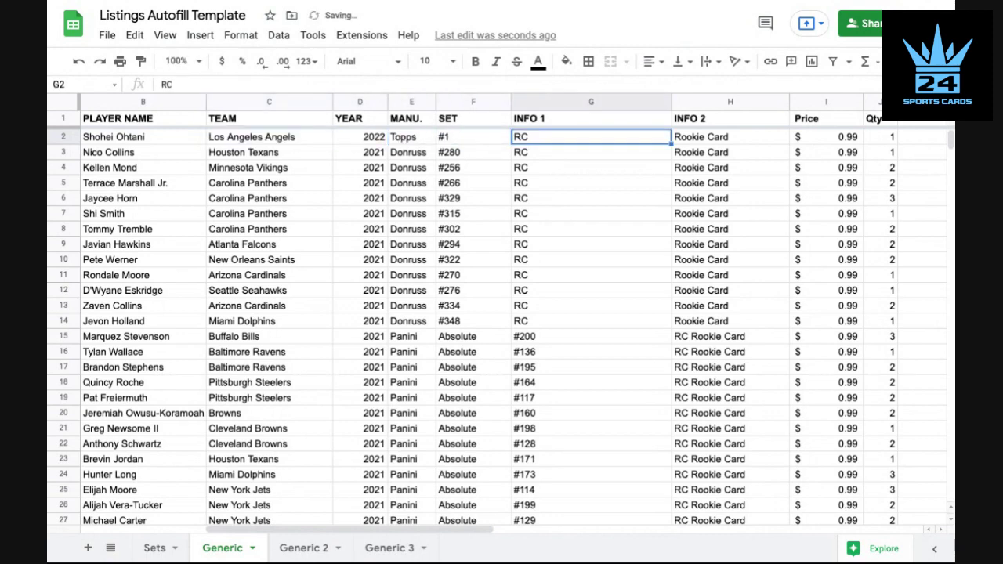
{"action": "type", "text": "[Base]"}
{"action": "key", "text": "shift+Tab"}
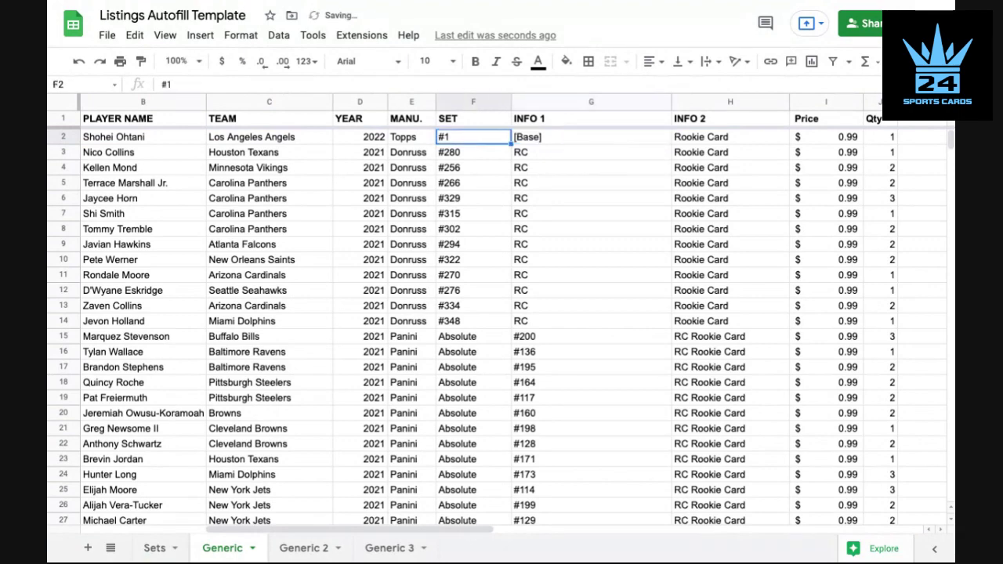
Set F2 to Series 1, G2 to #1 and H2 to [Base] for the first card, and check its card name.
{"action": "type", "text": "Set"}
{"action": "type", "text": "ies 1"}
{"action": "key", "text": "Tab"}
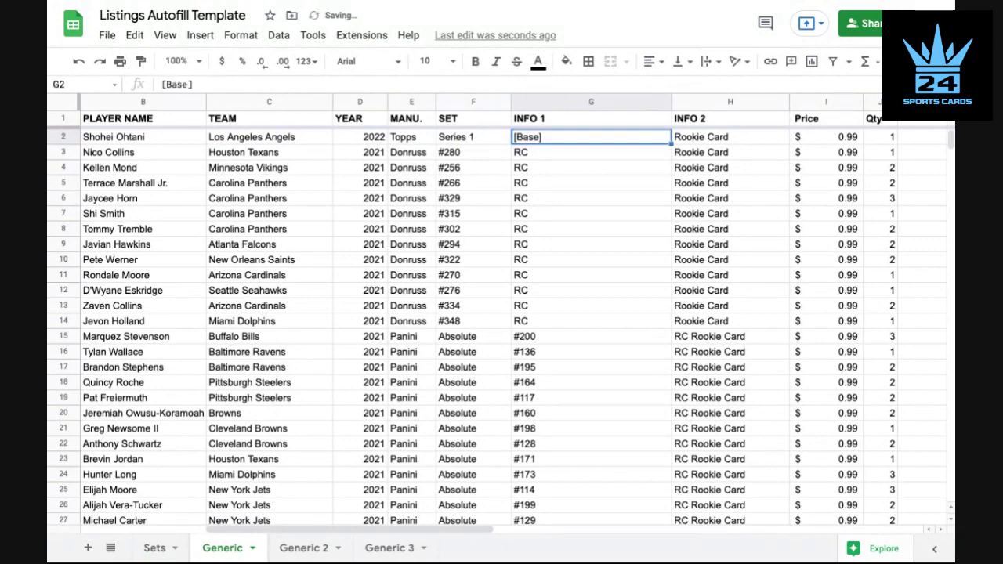
{"action": "type", "text": "#1"}
{"action": "key", "text": "Tab"}
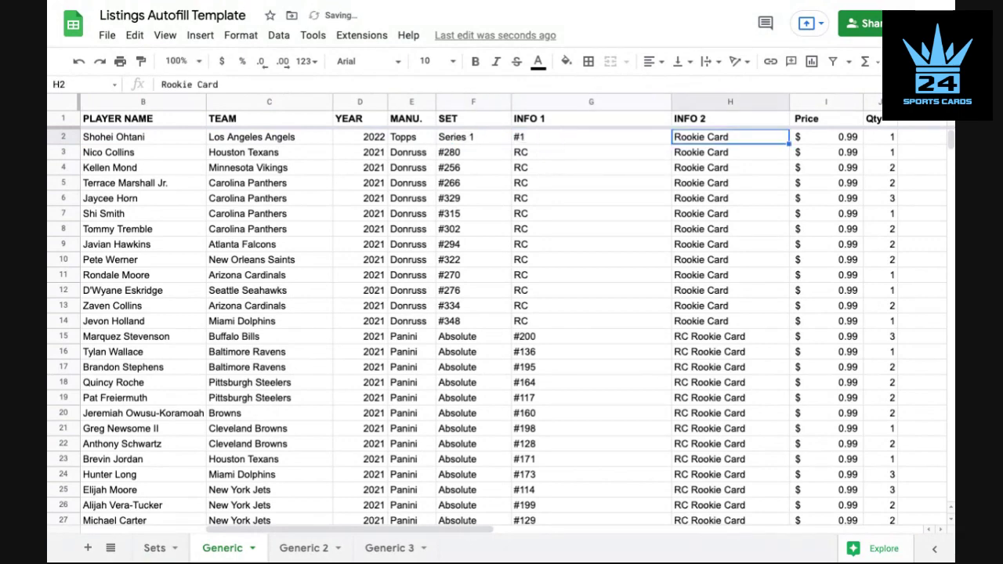
{"action": "type", "text": "[Base]"}
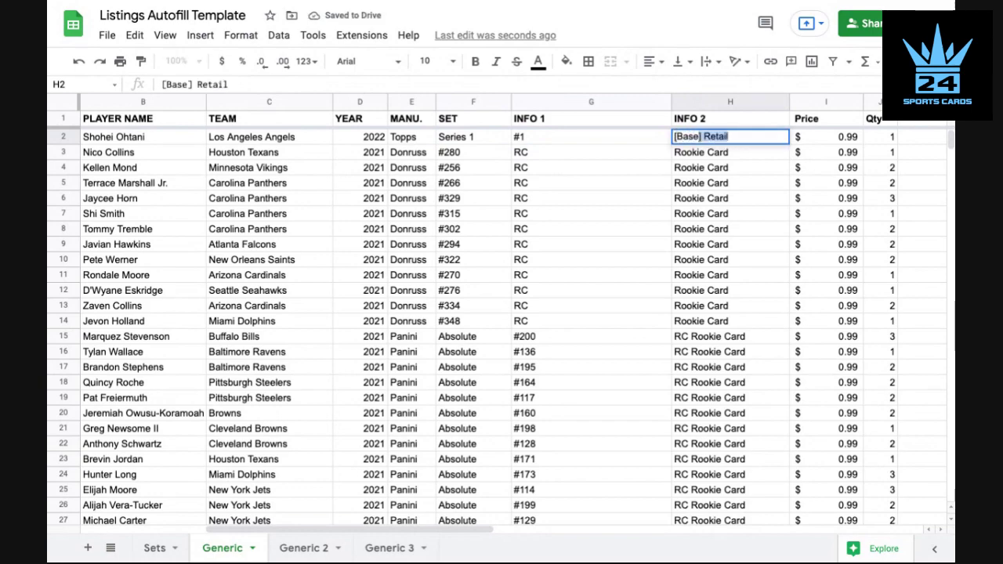
{"action": "key", "text": "BackSpace"}
{"action": "key", "text": "Return"}
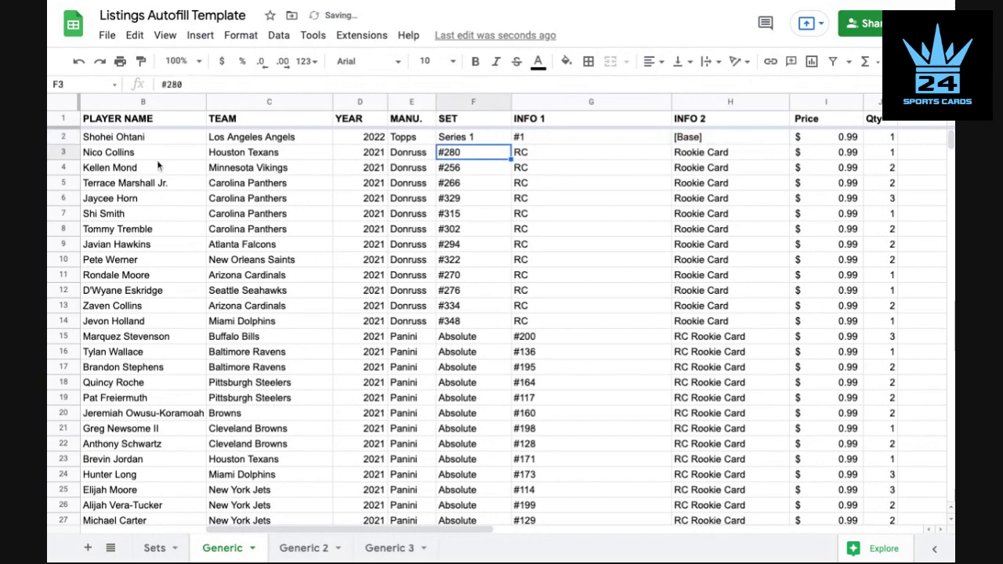
{"action": "scroll", "coordinate": [161, 163], "scroll_direction": "left", "scroll_amount": 5}
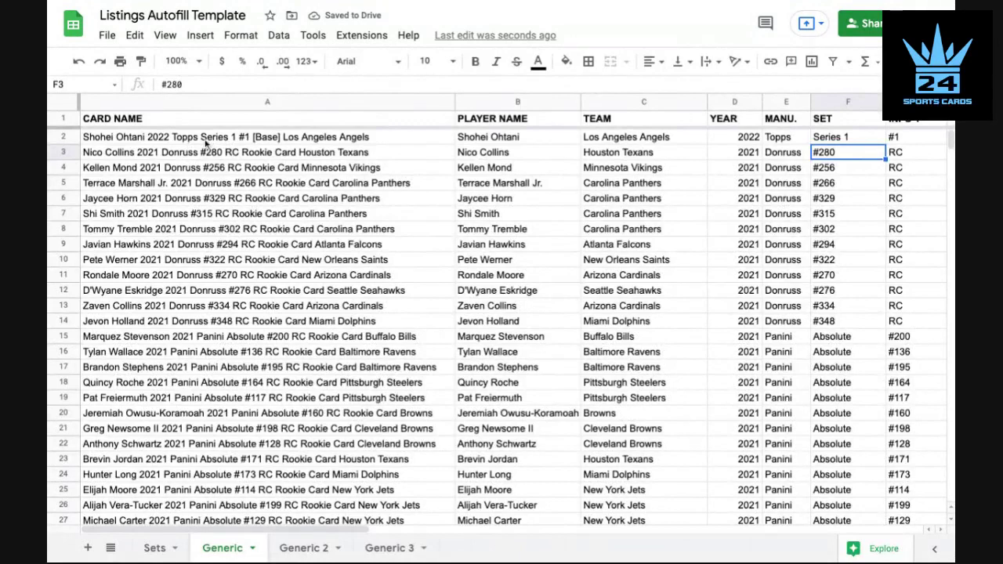
Fill the year, manufacturer and set values from D2:F2 down through row 62.
{"action": "scroll", "coordinate": [207, 141], "scroll_direction": "right", "scroll_amount": 5}
{"action": "left_click_drag", "start_coordinate": [241, 140], "coordinate": [385, 399]}
{"action": "scroll", "coordinate": [351, 141], "scroll_direction": "up", "scroll_amount": 15}
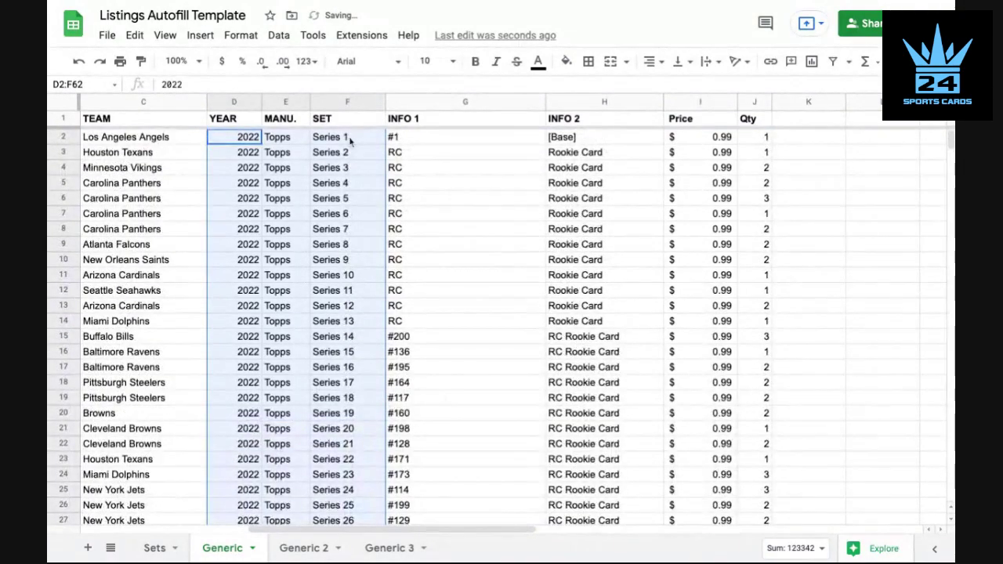
{"action": "left_click", "coordinate": [351, 141]}
Set F3 to Series 1 and refill the year, manufacturer and set columns from rows 2 and 3 down through row 62.
{"action": "left_click", "coordinate": [345, 152]}
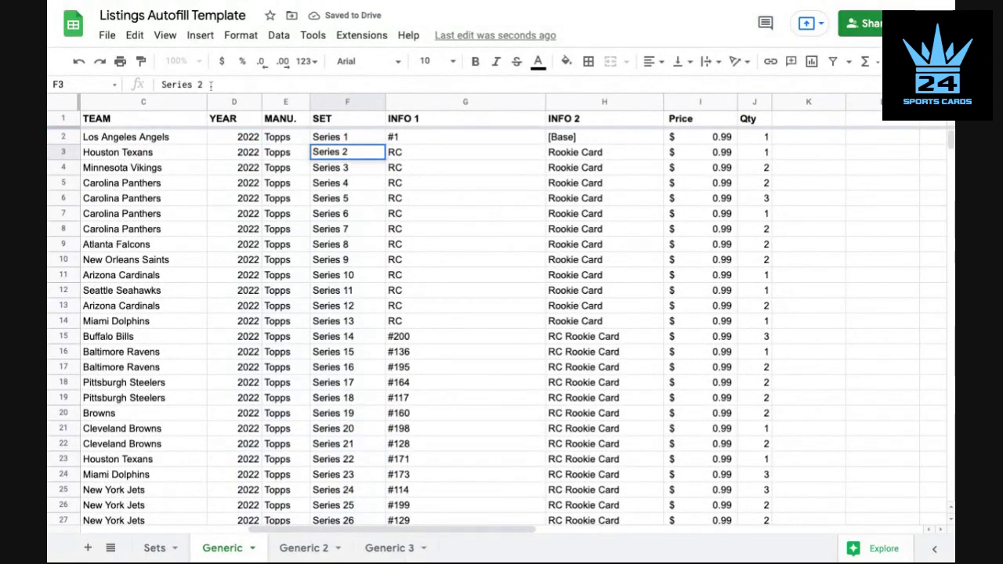
{"action": "key", "text": "BackSpace"}
{"action": "type", "text": "1"}
{"action": "key", "text": "Return"}
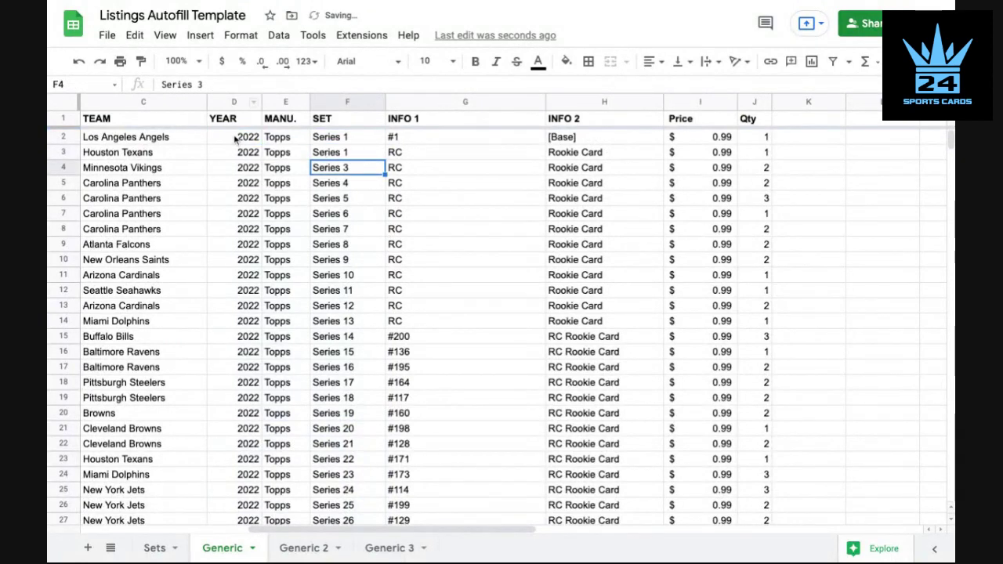
{"action": "left_click_drag", "start_coordinate": [236, 138], "coordinate": [345, 513]}
{"action": "scroll", "coordinate": [342, 322], "scroll_direction": "up", "scroll_amount": 10}
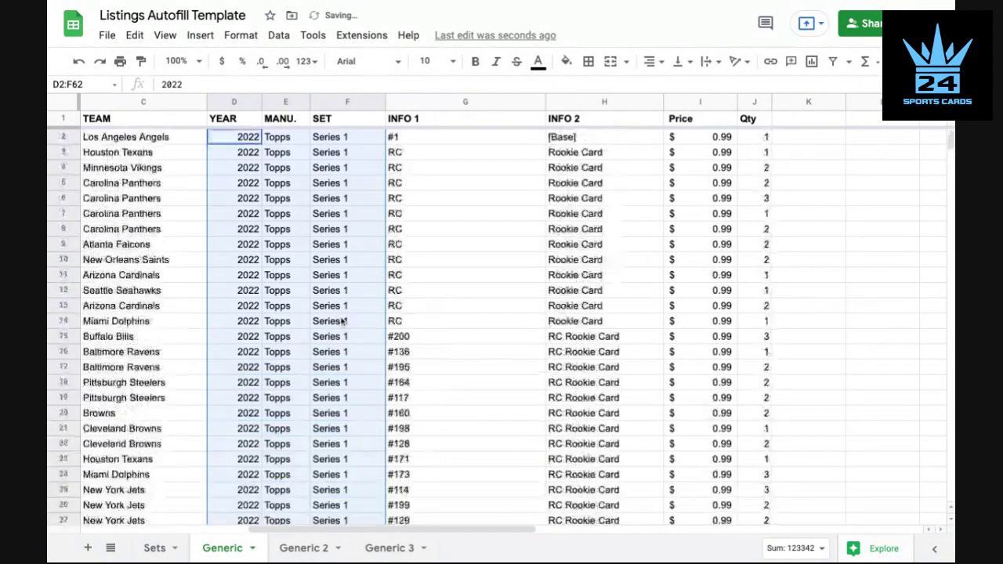
{"action": "left_click", "coordinate": [351, 141]}
{"action": "left_click", "coordinate": [233, 142]}
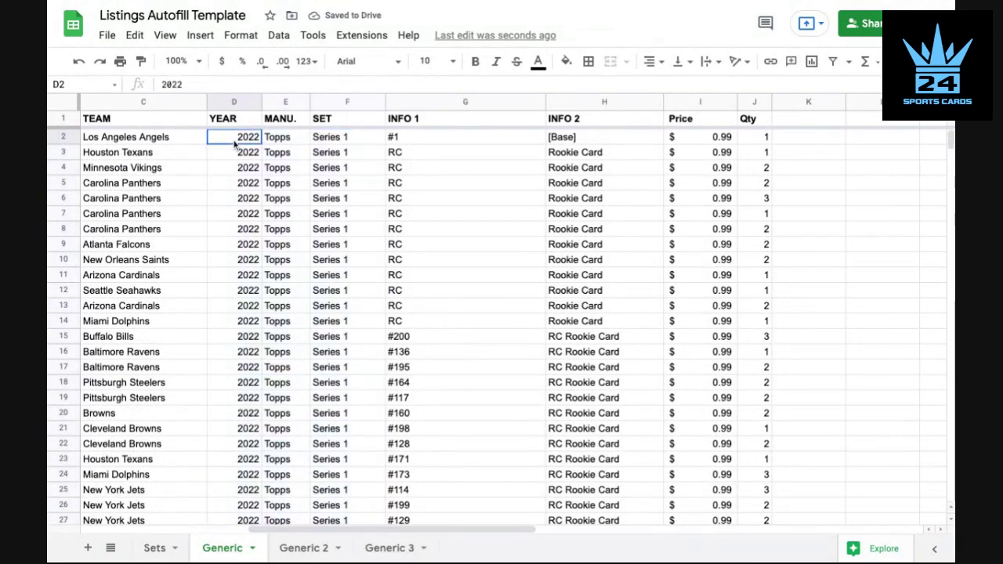
{"action": "scroll", "coordinate": [237, 139], "scroll_direction": "left", "scroll_amount": 5}
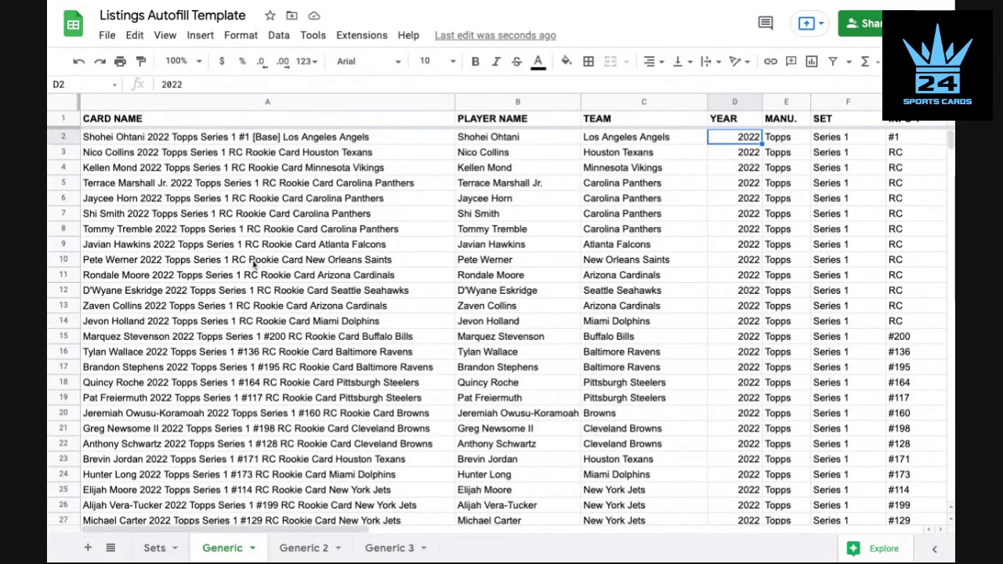
Fill the [Base] value from H2 down through H62 and check the resulting card names.
{"action": "scroll", "coordinate": [264, 262], "scroll_direction": "right", "scroll_amount": 5}
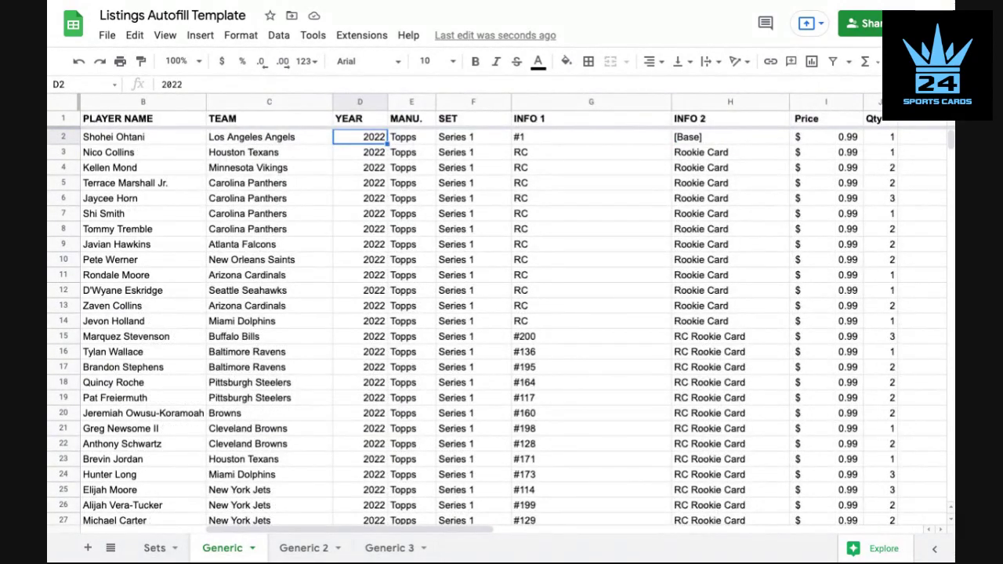
{"action": "left_click", "coordinate": [766, 141]}
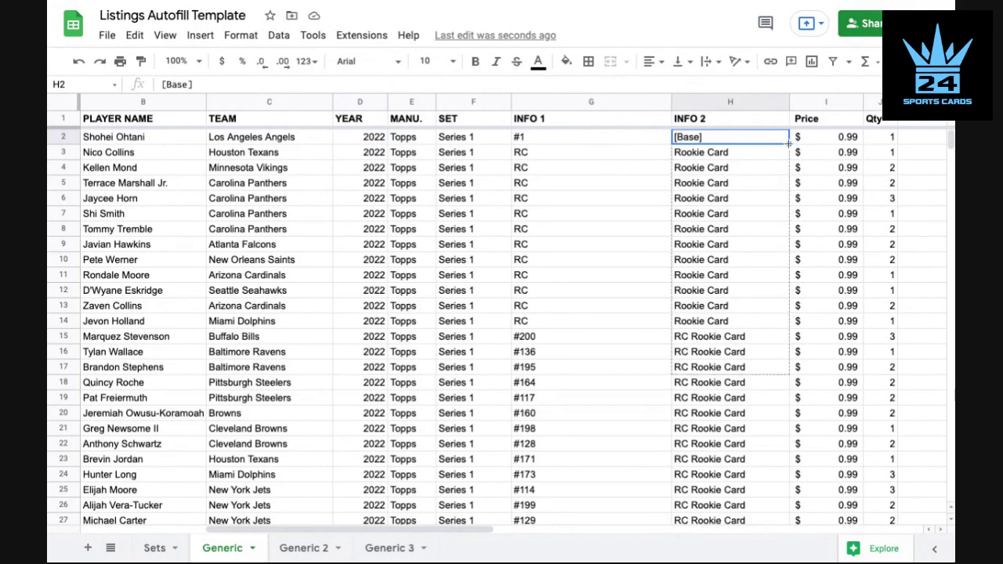
{"action": "scroll", "coordinate": [788, 143], "scroll_direction": "down", "scroll_amount": 11}
{"action": "scroll", "coordinate": [789, 143], "scroll_direction": "down", "scroll_amount": 3}
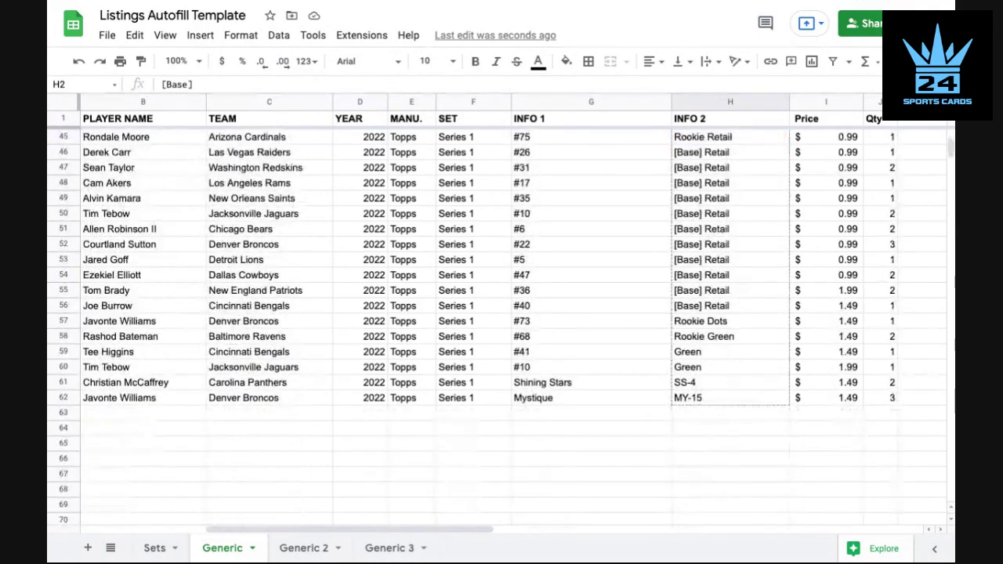
{"action": "left_click", "coordinate": [724, 396], "text": "shift"}
{"action": "key", "text": "ctrl+d"}
{"action": "scroll", "coordinate": [723, 383], "scroll_direction": "up", "scroll_amount": 15}
{"action": "scroll", "coordinate": [403, 268], "scroll_direction": "left", "scroll_amount": 3}
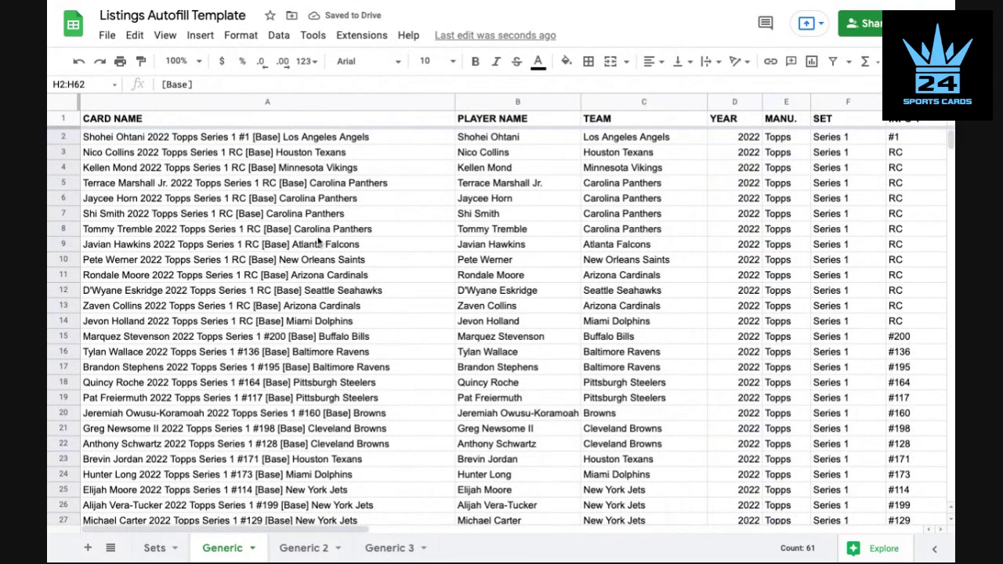
Change the player name in B3 to Mike Trout and the team in C3 to Los Angeles Angels.
{"action": "scroll", "coordinate": [318, 240], "scroll_direction": "right", "scroll_amount": 3}
{"action": "scroll", "coordinate": [454, 189], "scroll_direction": "left", "scroll_amount": 1}
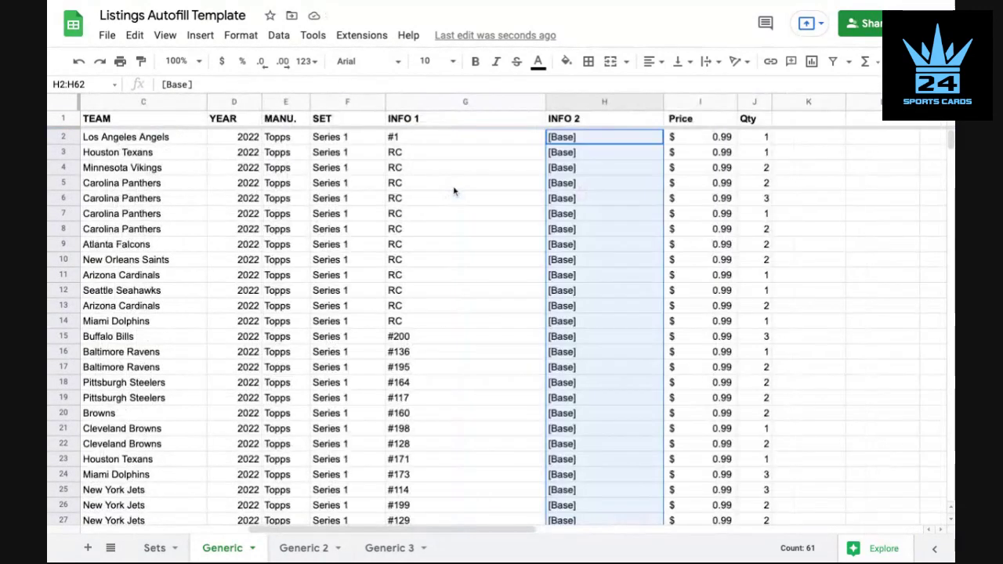
{"action": "scroll", "coordinate": [426, 195], "scroll_direction": "left", "scroll_amount": 2}
{"action": "scroll", "coordinate": [385, 184], "scroll_direction": "right", "scroll_amount": 1}
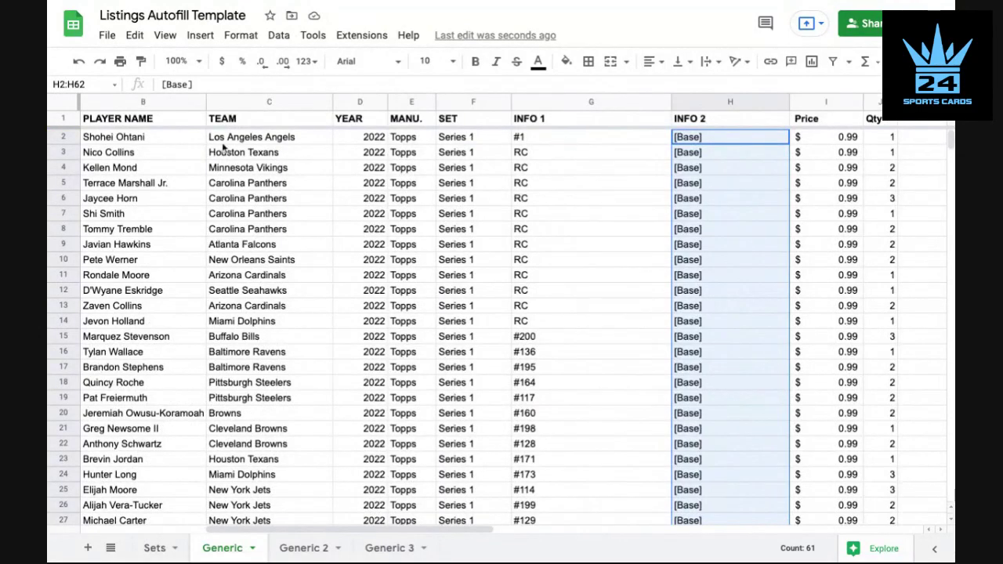
{"action": "left_click", "coordinate": [151, 157]}
{"action": "type", "text": "MIke"}
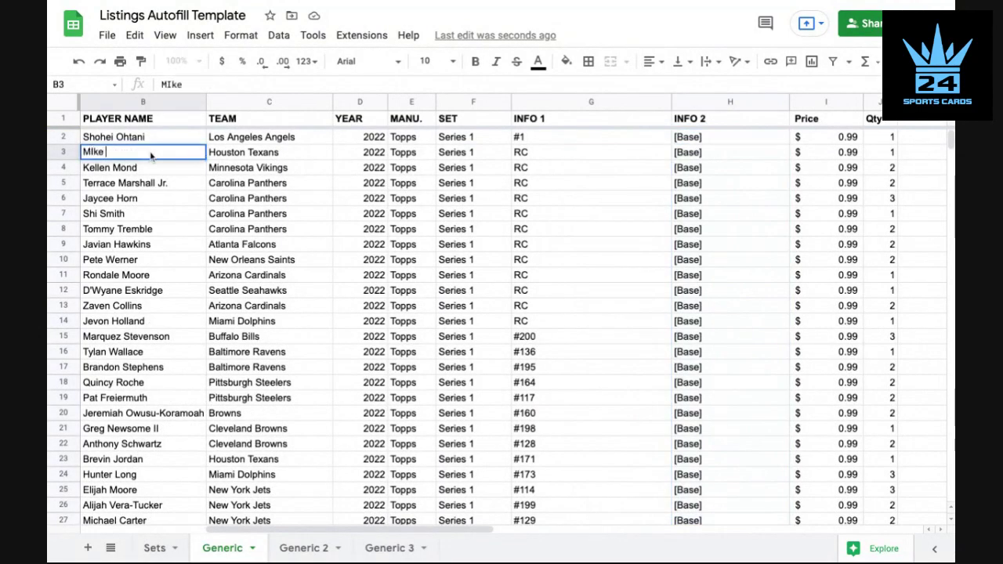
{"action": "type", "text": "ke Trout"}
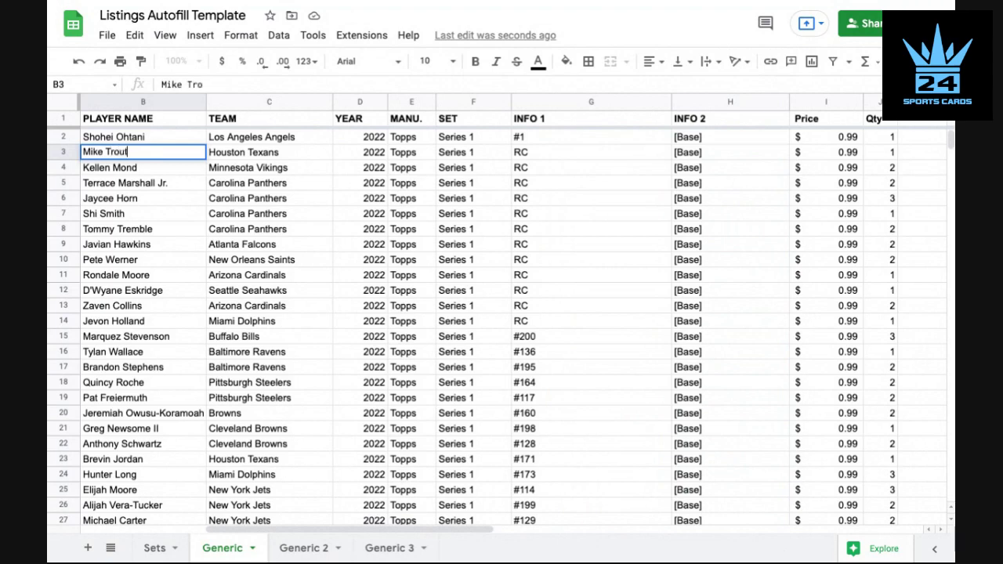
{"action": "key", "text": "Tab"}
{"action": "type", "text": "Los Angeles Angels"}
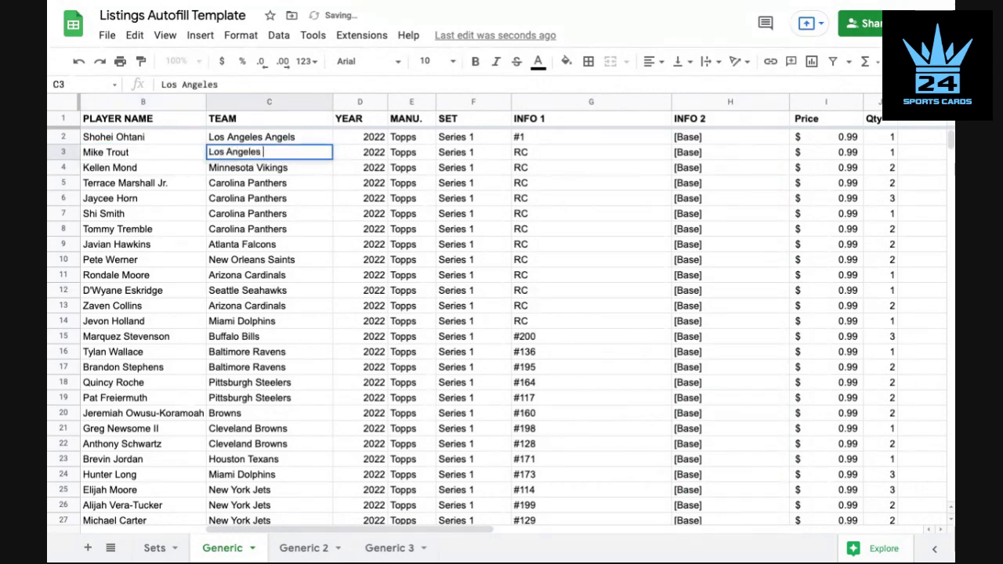
{"action": "key", "text": "Tab"}
Set G3 to #2 and extend the card number sequence from G2:G3 down through G62.
{"action": "key", "text": "Tab"}
{"action": "key", "text": "Tab"}
{"action": "key", "text": "Tab"}
{"action": "type", "text": "#2"}
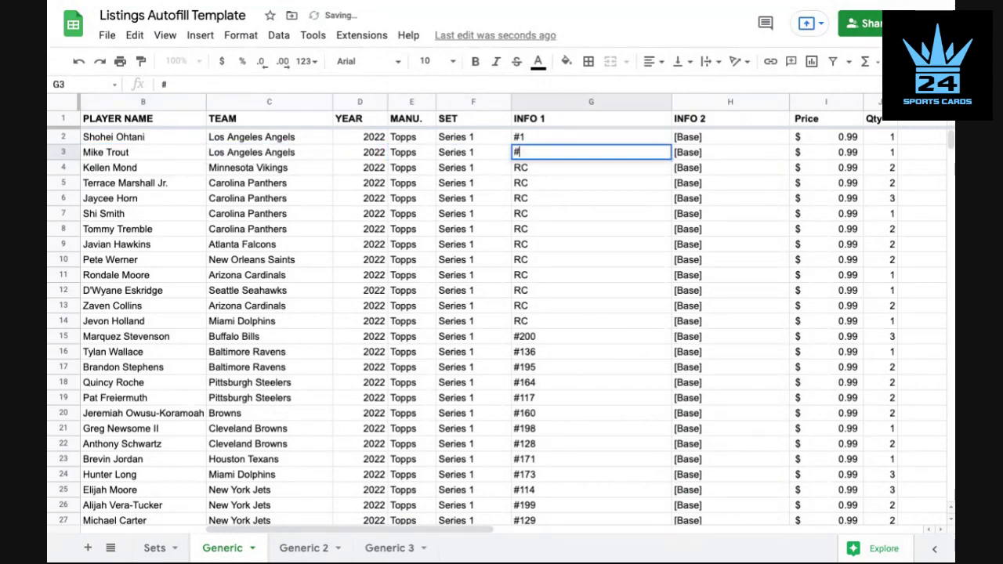
{"action": "key", "text": "Return"}
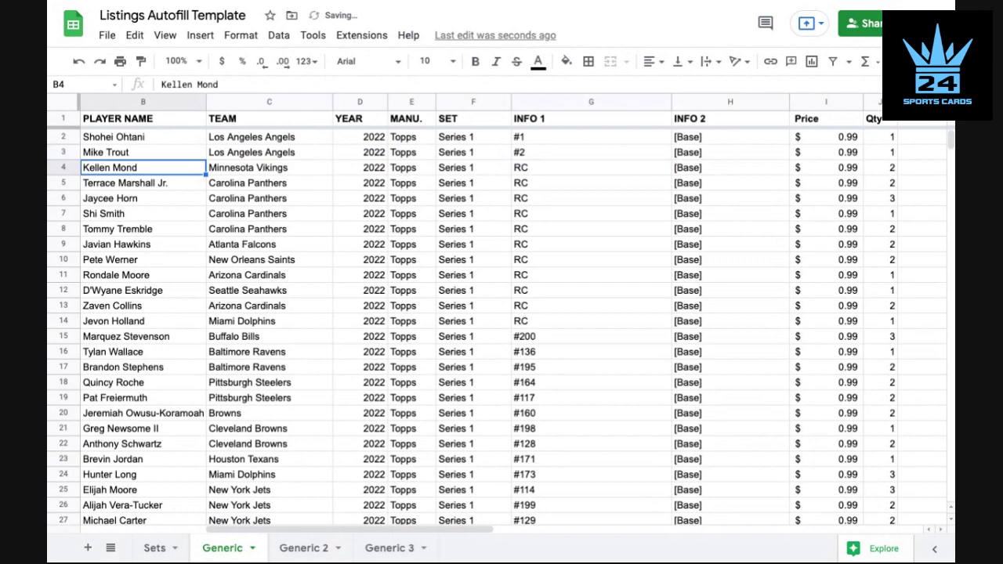
{"action": "left_click_drag", "start_coordinate": [626, 138], "coordinate": [651, 430]}
{"action": "scroll", "coordinate": [566, 386], "scroll_direction": "up", "scroll_amount": 10}
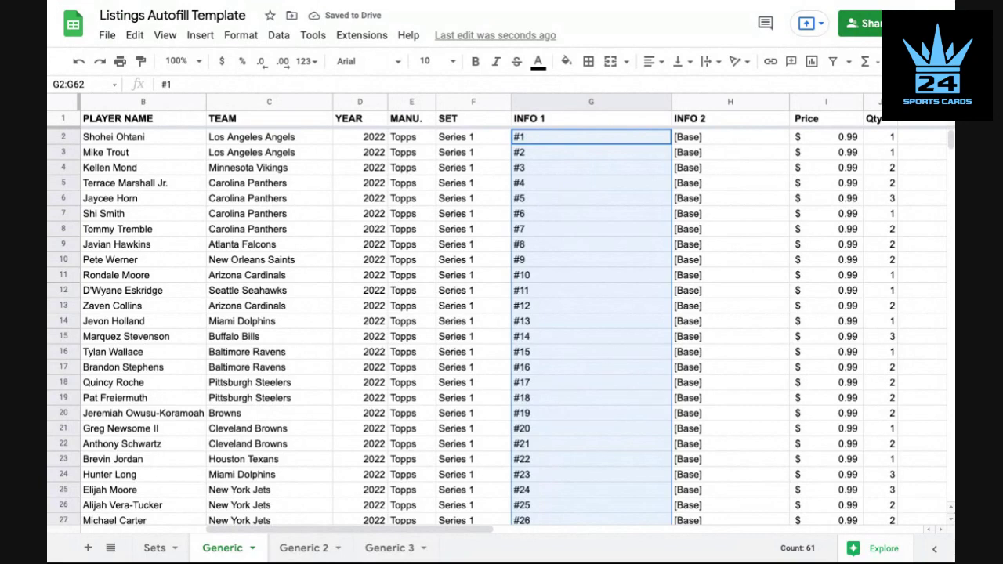
Set Mike Trout's card number in G3 to #27.
{"action": "left_click", "coordinate": [536, 157]}
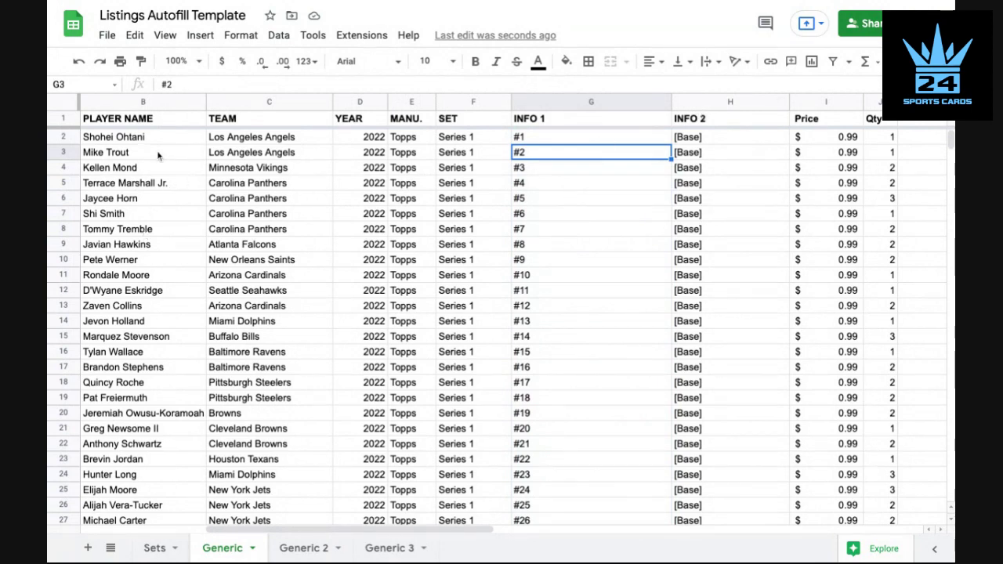
{"action": "type", "text": "#27"}
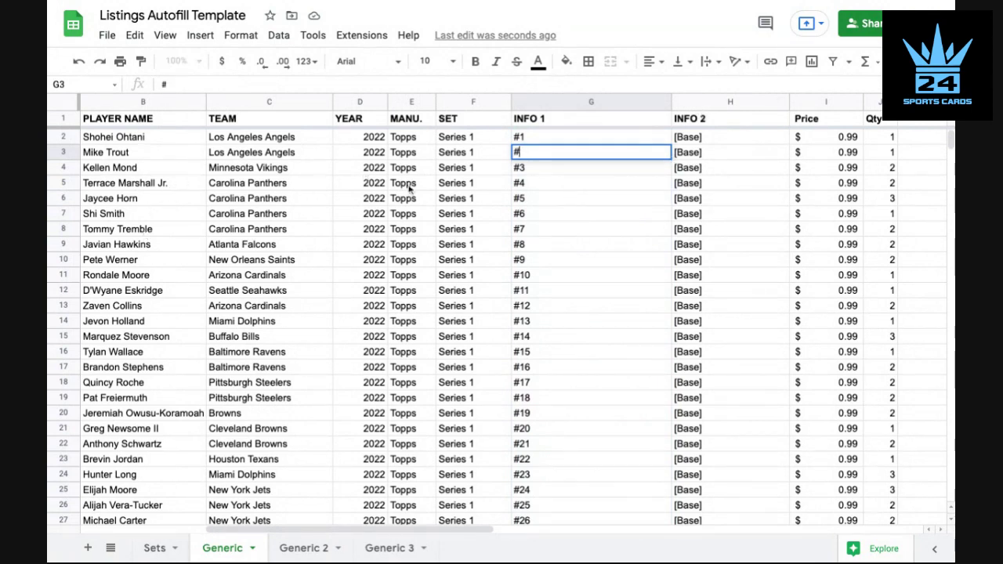
{"action": "key", "text": "Return"}
Change row 4 to player Miguel Cabrera, team Detroit Tigers and card number #343.
{"action": "left_click", "coordinate": [141, 169]}
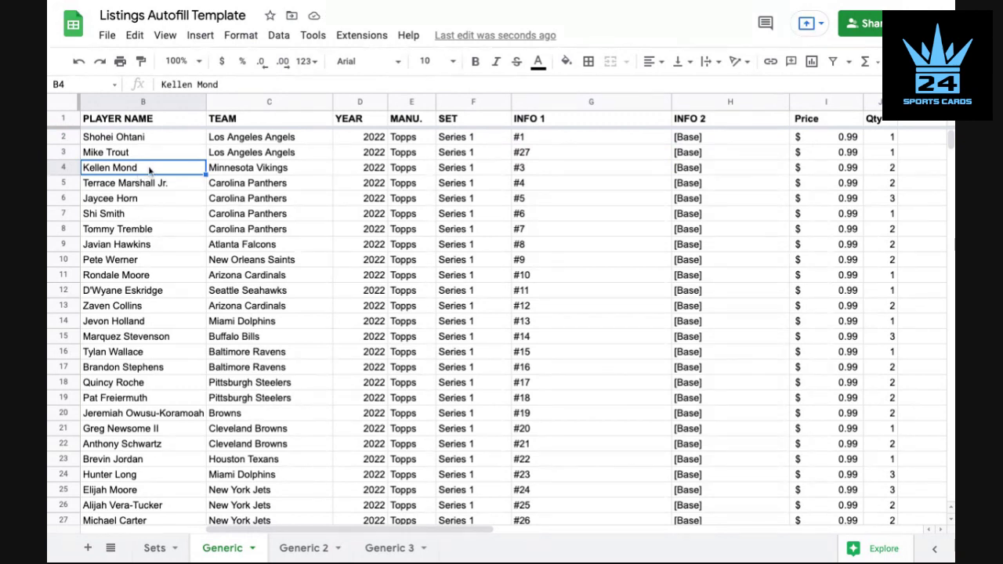
{"action": "scroll", "coordinate": [185, 168], "scroll_direction": "down", "scroll_amount": 1}
{"action": "type", "text": "M"}
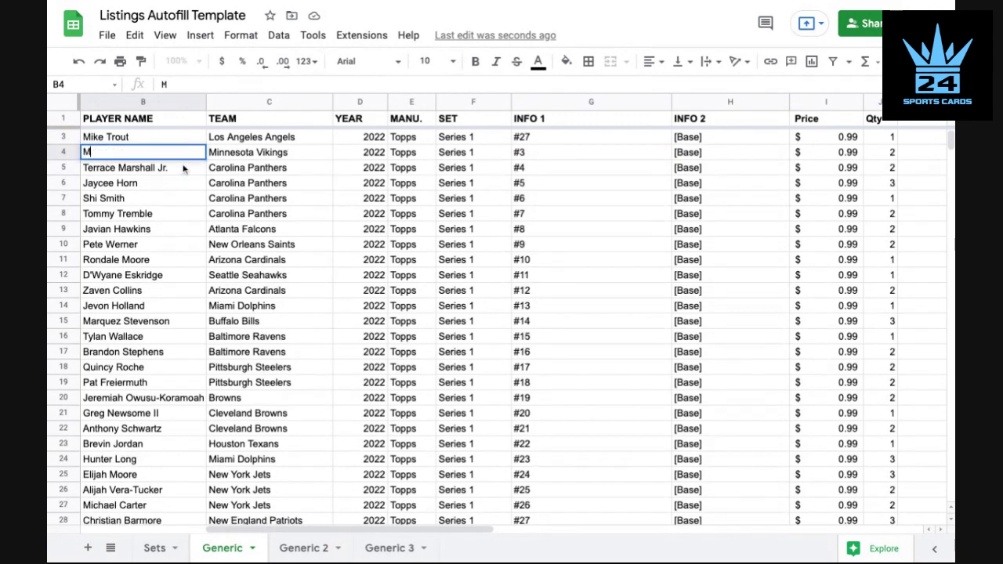
{"action": "type", "text": "iguel Cabrera"}
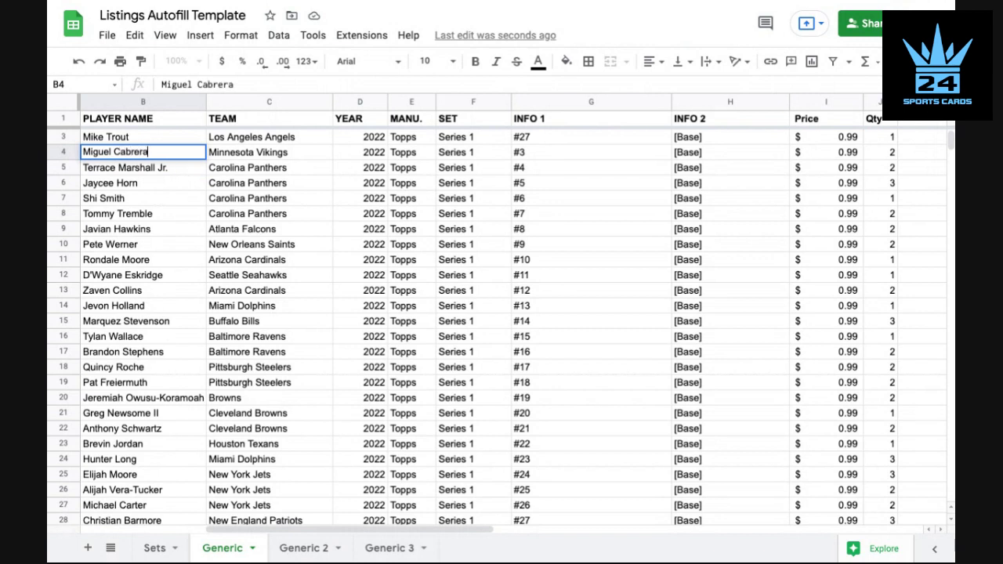
{"action": "key", "text": "Tab"}
{"action": "type", "text": "Detroit Tigers"}
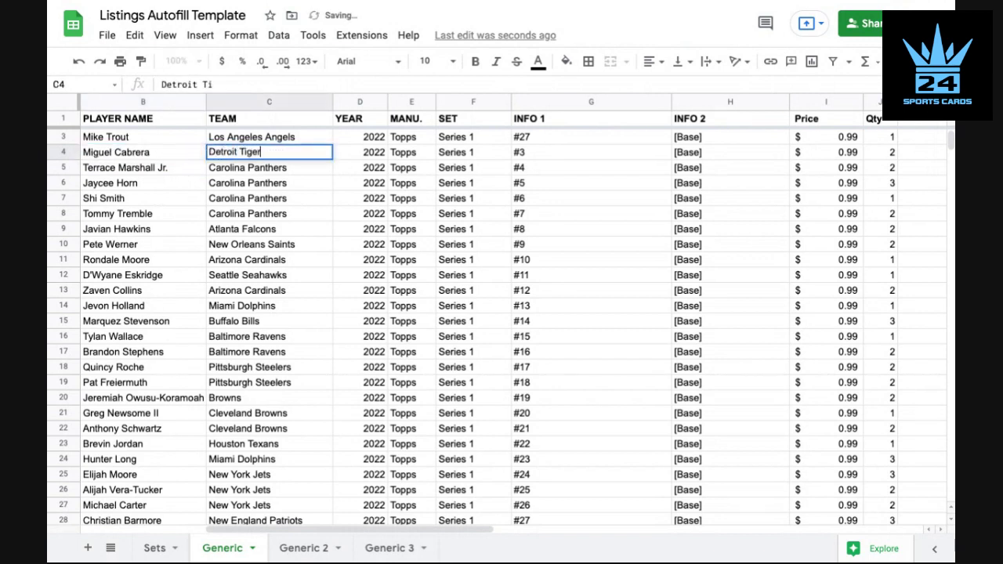
{"action": "left_click", "coordinate": [534, 157]}
{"action": "type", "text": "#343"}
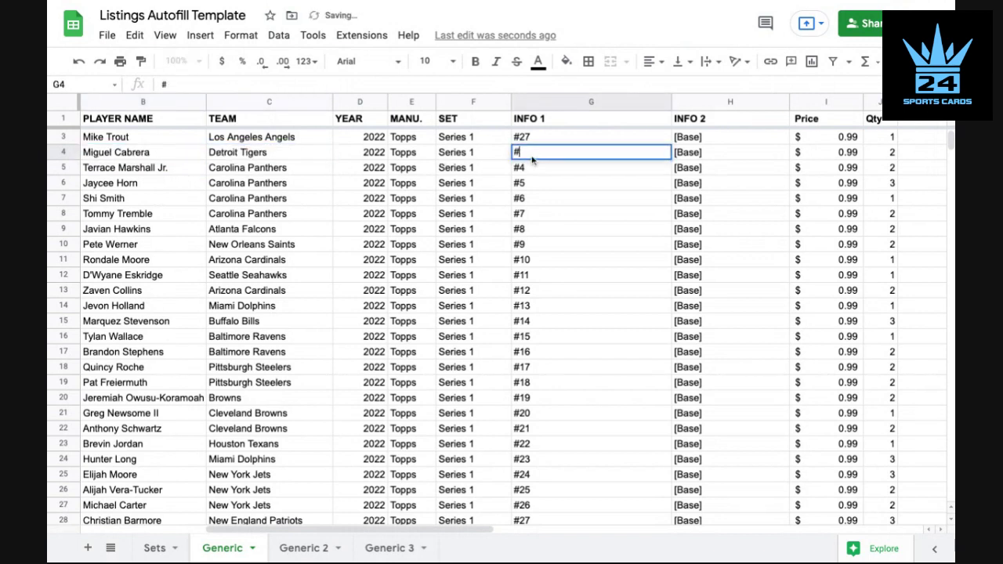
{"action": "key", "text": "Return"}
Change row 5 to player Francisco Lindor, team New York Mets and card number #9.
{"action": "left_click", "coordinate": [147, 160]}
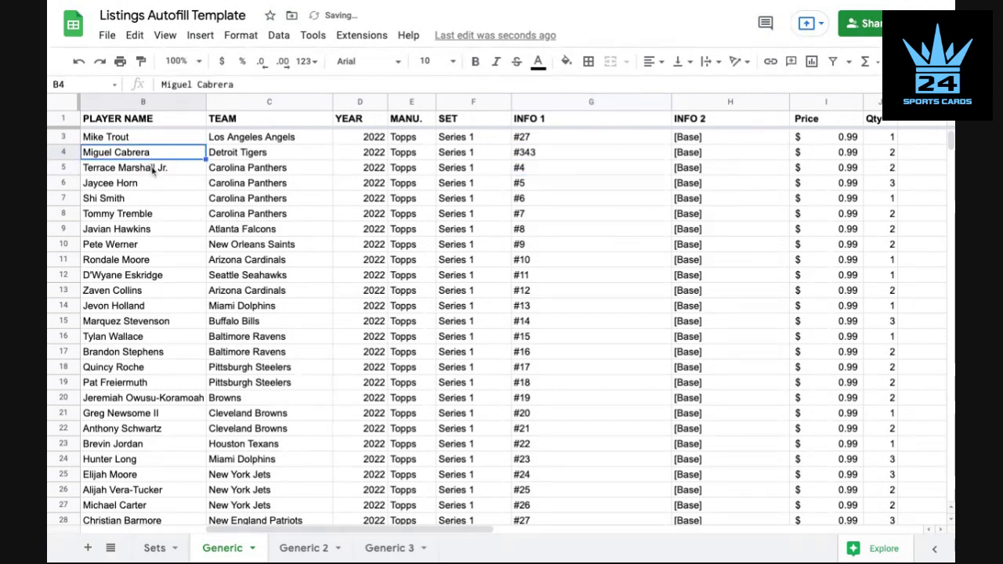
{"action": "left_click", "coordinate": [153, 170]}
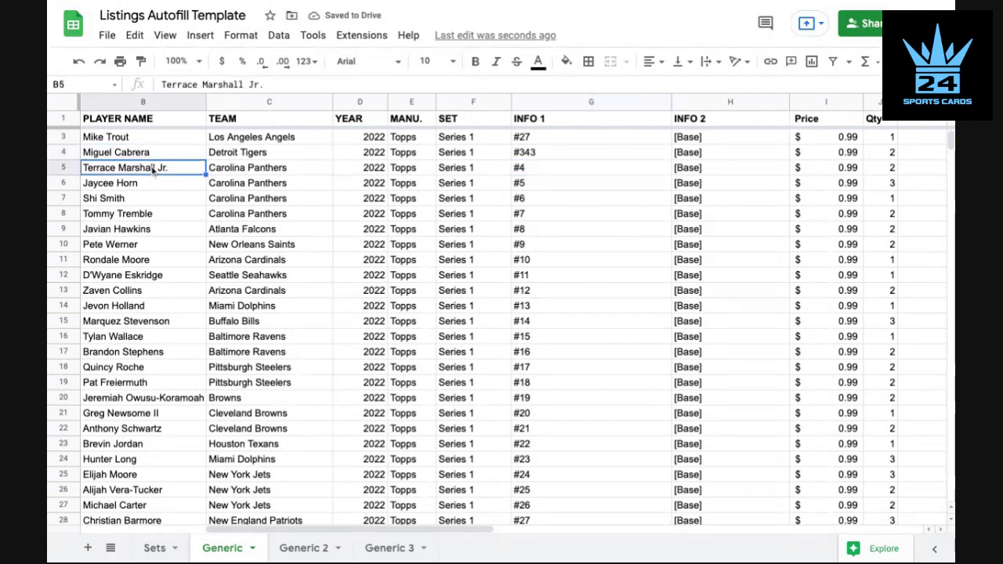
{"action": "type", "text": "Francisco L"}
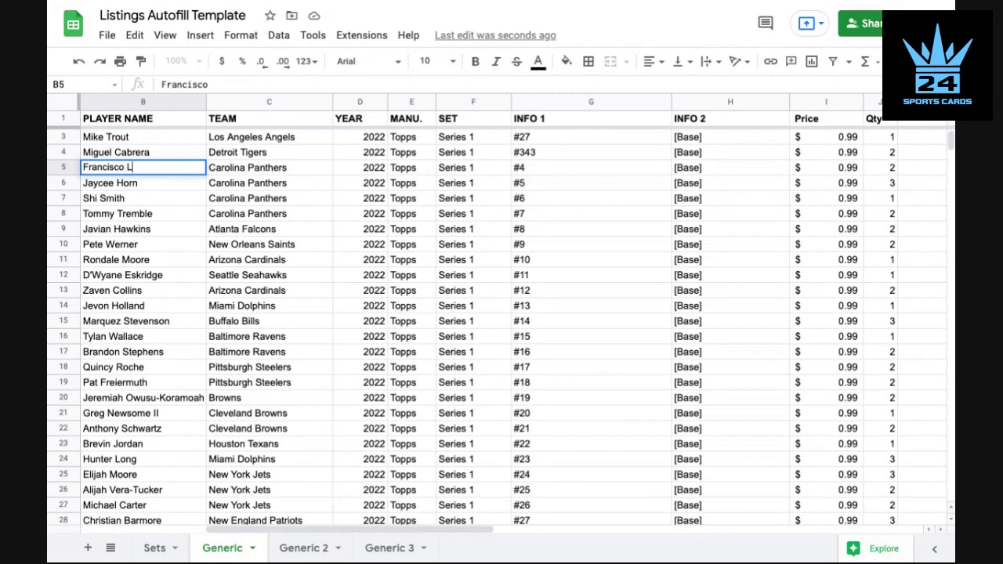
{"action": "type", "text": "indor"}
{"action": "key", "text": "Tab"}
{"action": "type", "text": "New Yor"}
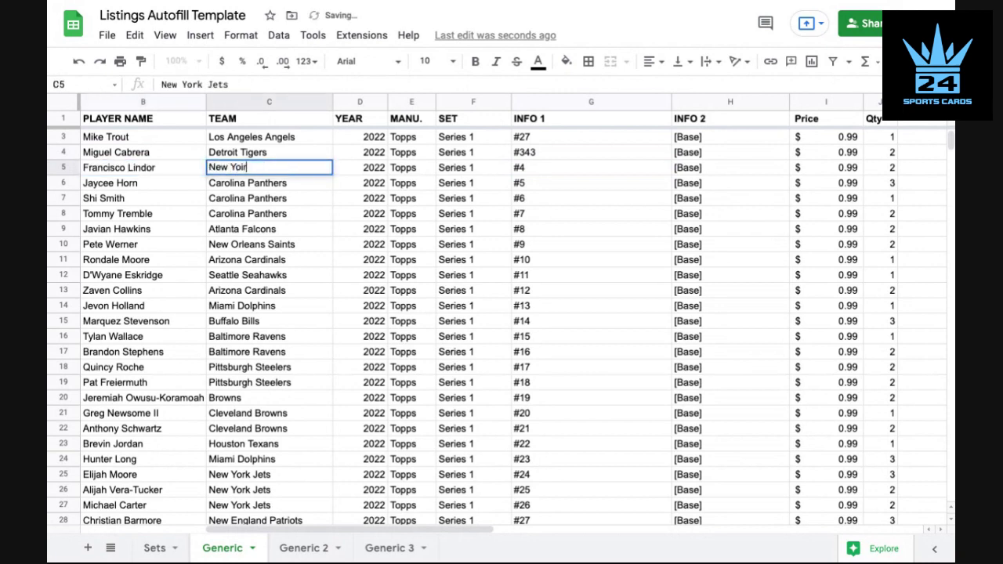
{"action": "type", "text": "k Mets"}
{"action": "key", "text": "Tab"}
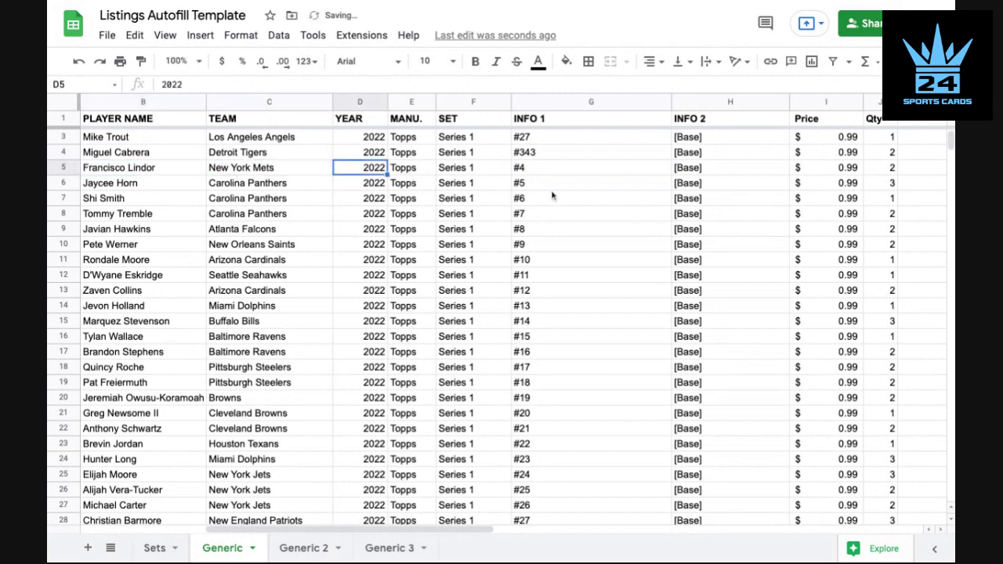
{"action": "left_click", "coordinate": [557, 172]}
{"action": "type", "text": "#9"}
{"action": "key", "text": "Return"}
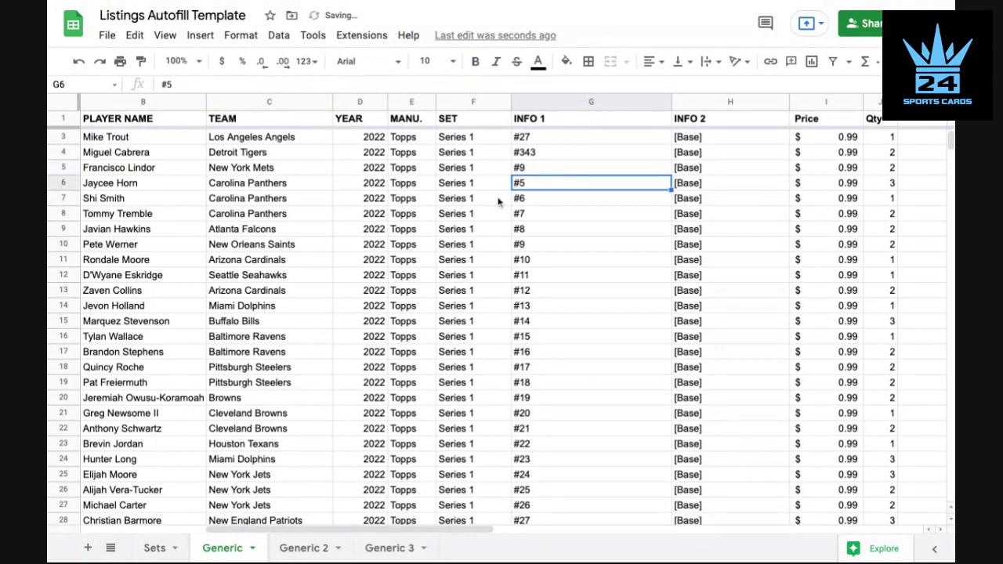
Review the generated card names down through row 62, the A2 name formula, and the columns that feed it.
{"action": "scroll", "coordinate": [498, 202], "scroll_direction": "up", "scroll_amount": 1}
{"action": "scroll", "coordinate": [499, 202], "scroll_direction": "left", "scroll_amount": 5}
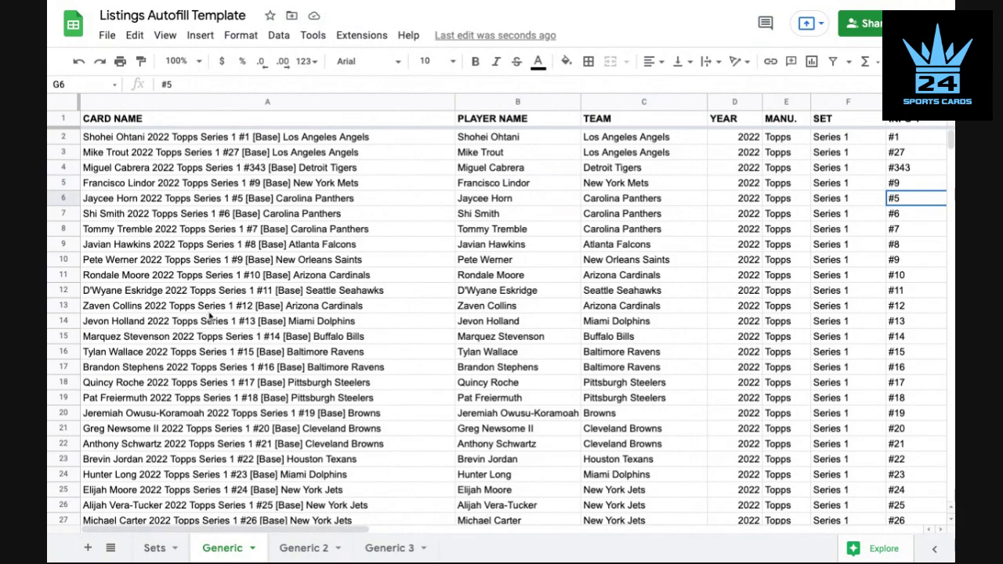
{"action": "scroll", "coordinate": [210, 315], "scroll_direction": "down", "scroll_amount": 6}
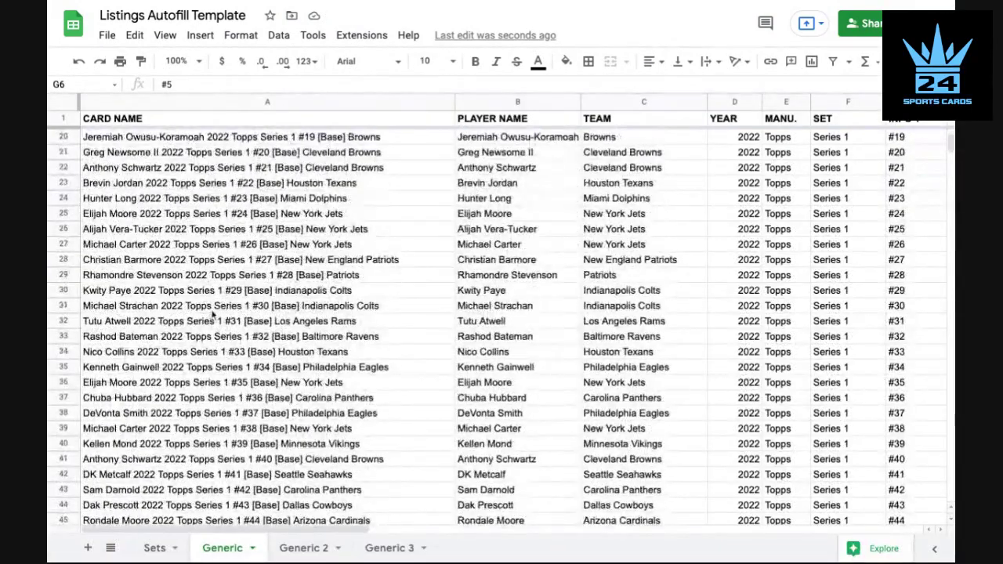
{"action": "scroll", "coordinate": [213, 314], "scroll_direction": "down", "scroll_amount": 10}
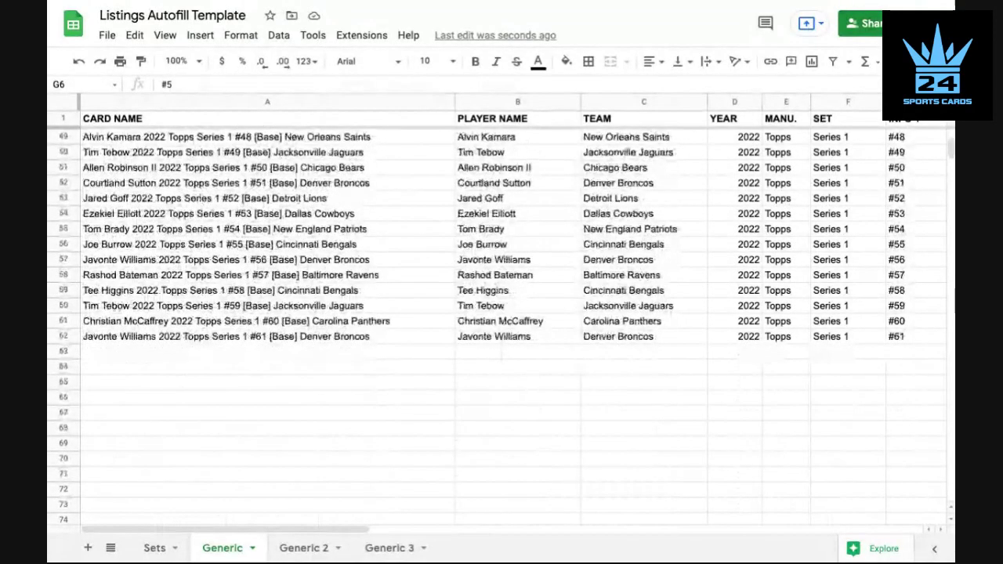
{"action": "scroll", "coordinate": [501, 313], "scroll_direction": "right", "scroll_amount": 5}
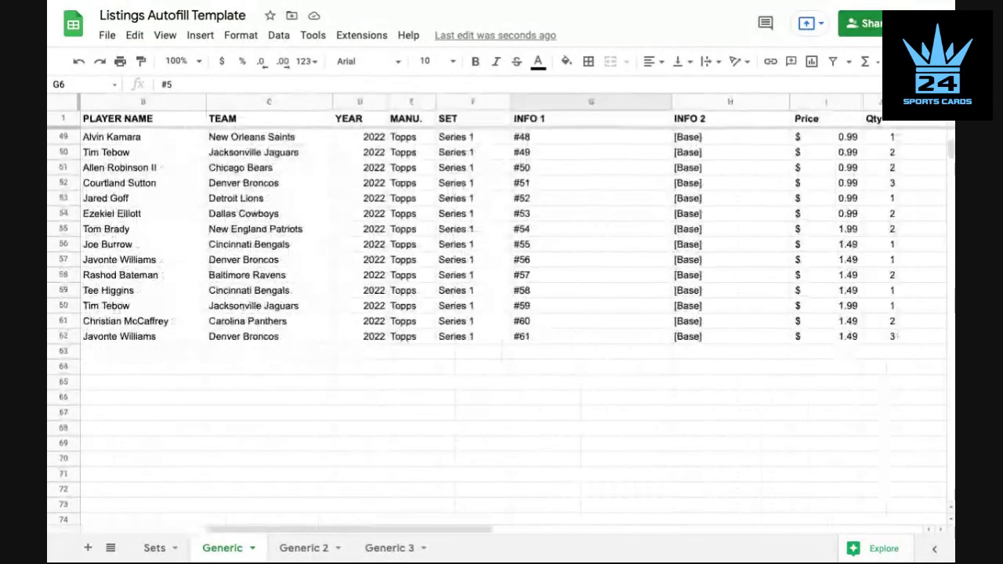
{"action": "scroll", "coordinate": [700, 169], "scroll_direction": "up", "scroll_amount": 15}
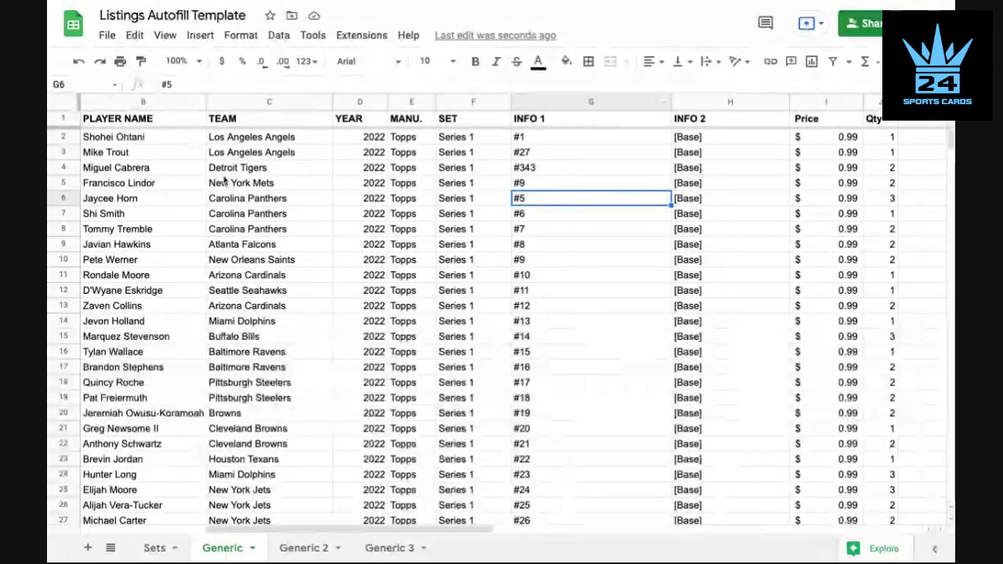
{"action": "scroll", "coordinate": [240, 204], "scroll_direction": "left", "scroll_amount": 5}
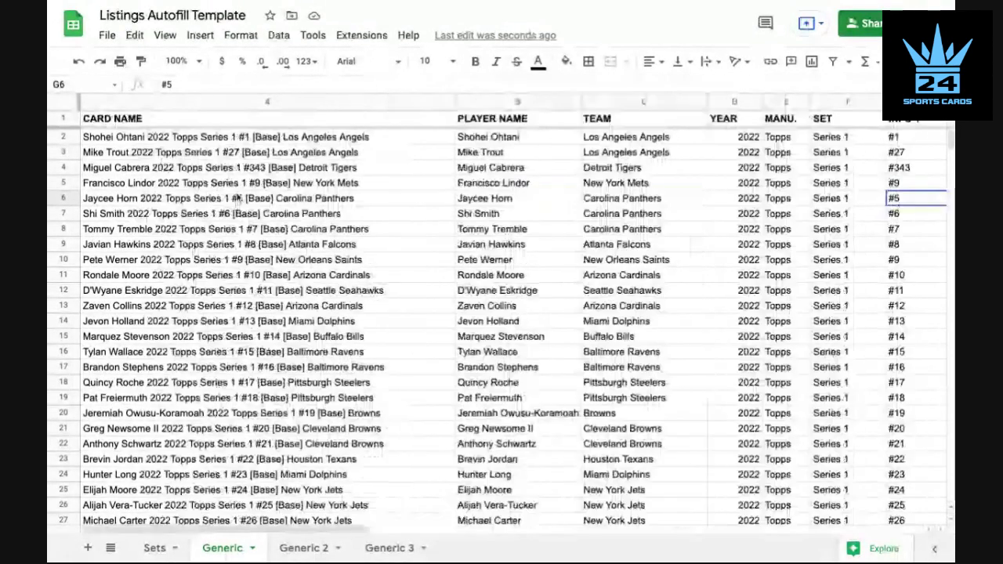
{"action": "left_click", "coordinate": [267, 136]}
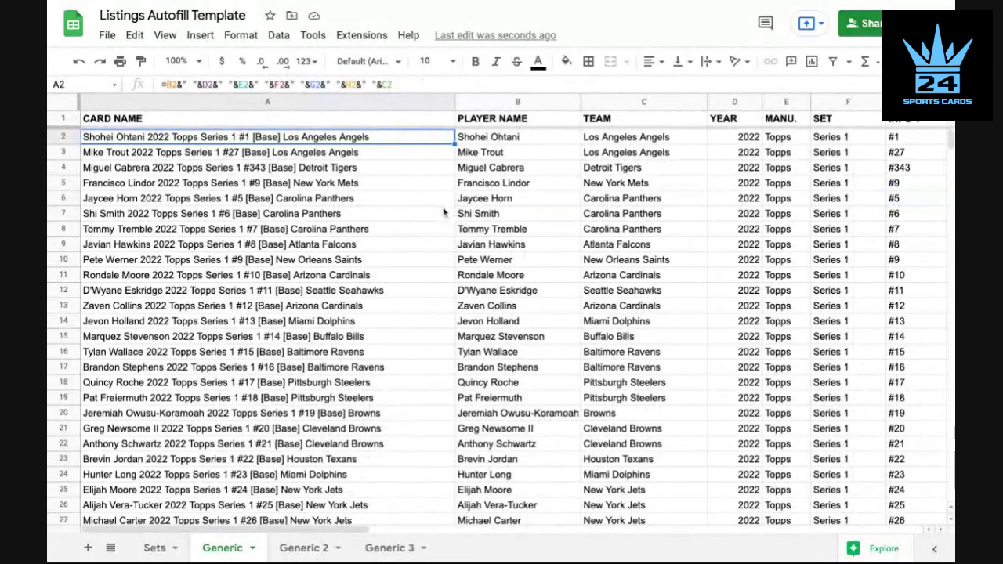
{"action": "left_click", "coordinate": [641, 136]}
{"action": "scroll", "coordinate": [636, 140], "scroll_direction": "right", "scroll_amount": 5}
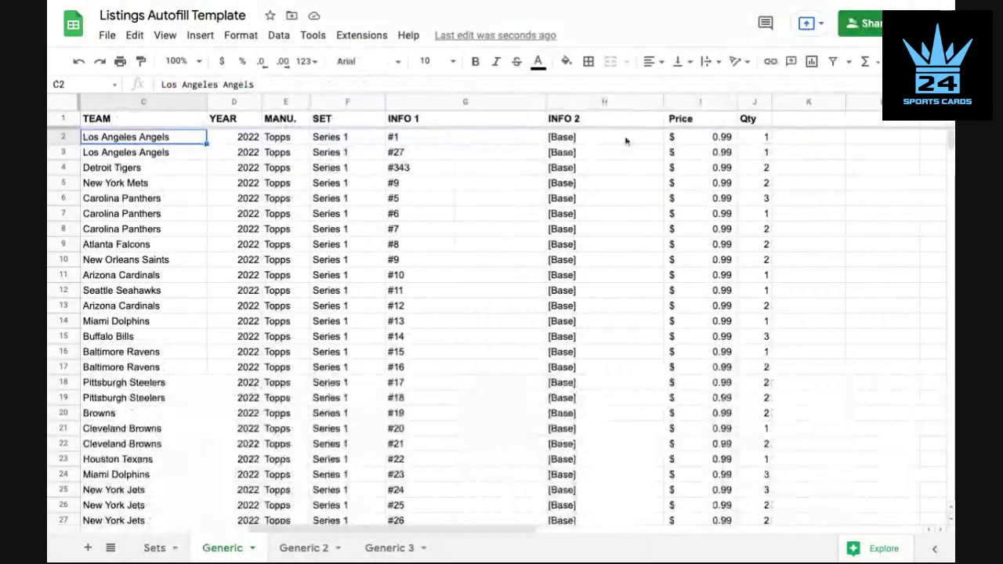
{"action": "scroll", "coordinate": [477, 180], "scroll_direction": "left", "scroll_amount": 2}
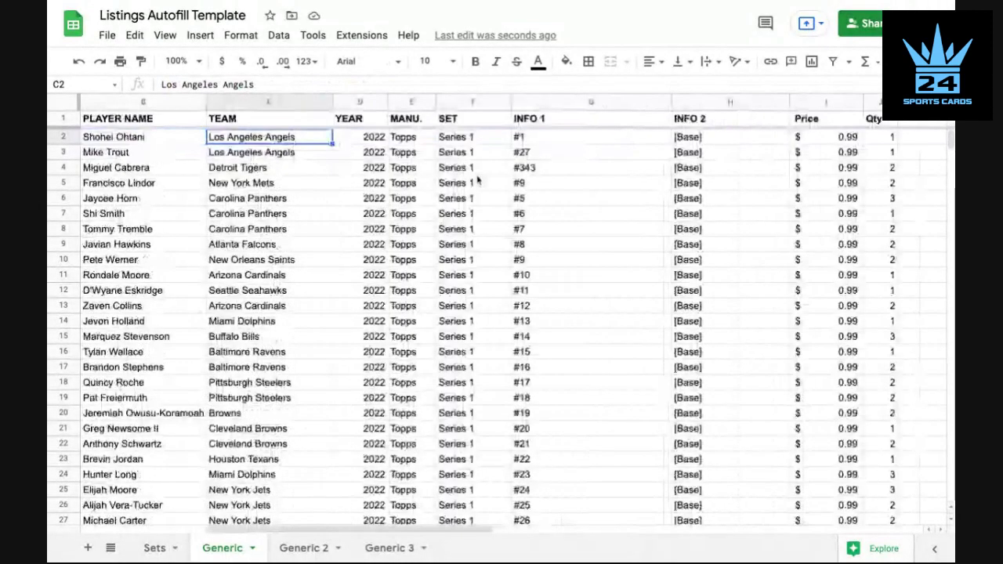